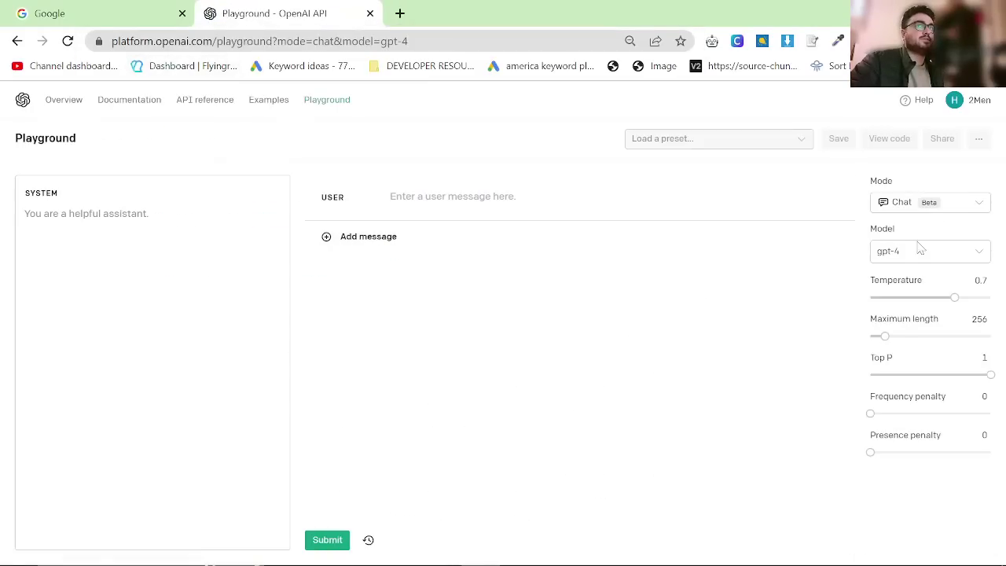
# Look over the Playground's model and mode lists, leaving Chat mode with gpt-4 selected.
pyautogui.click(920, 248)
pyautogui.click(934, 206)
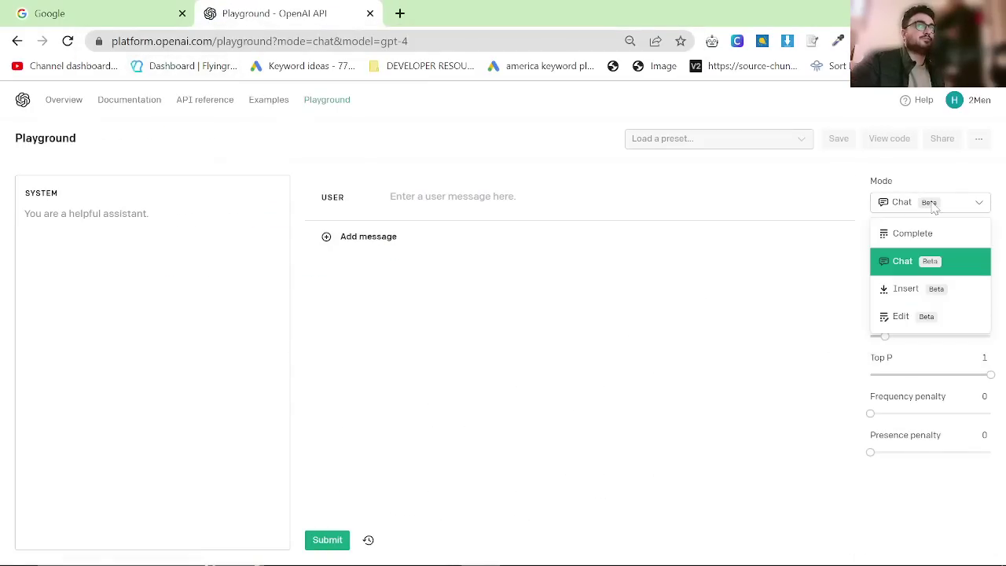
pyautogui.click(634, 294)
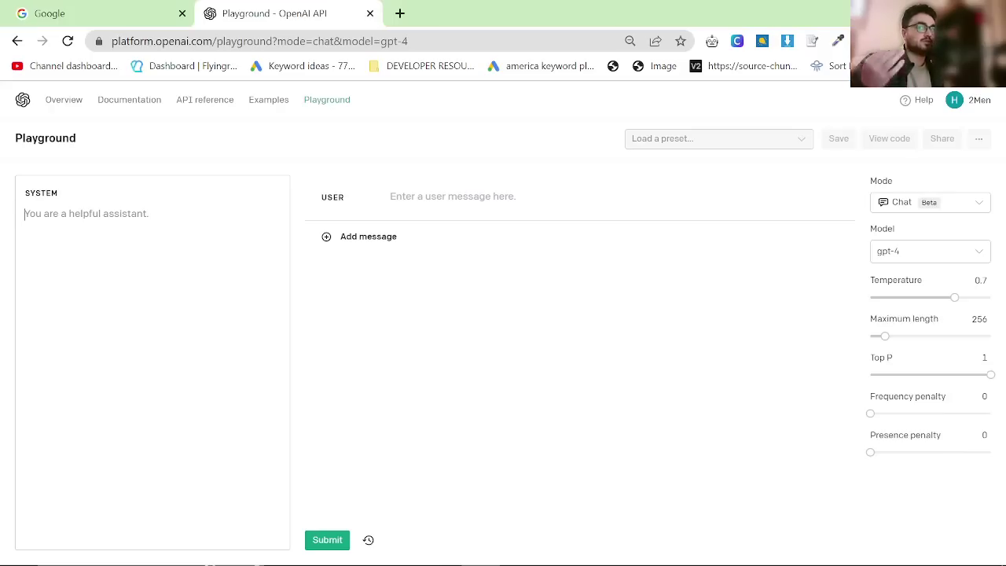
# Search Google for 'openai community 32k'.
pyautogui.click(100, 7)
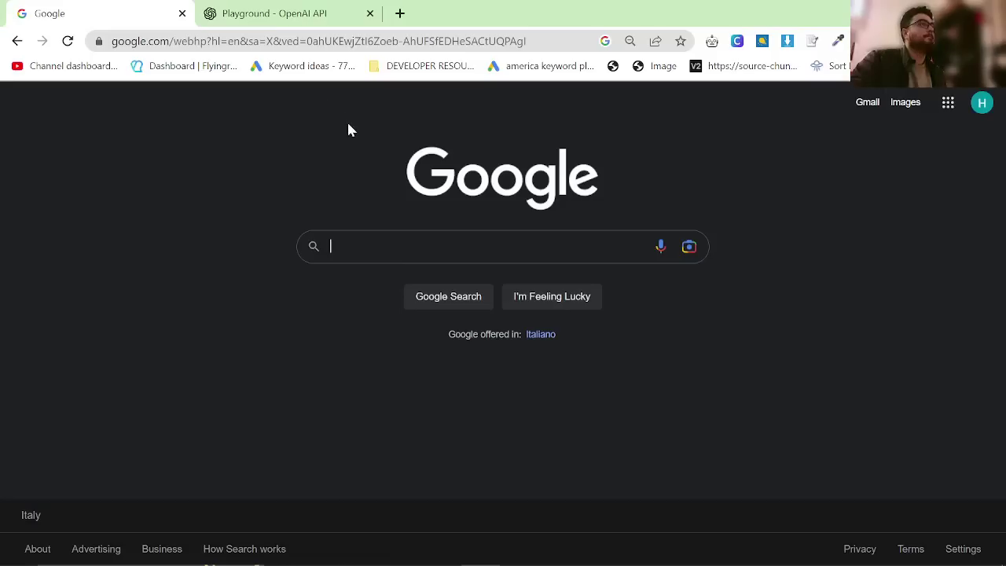
pyautogui.write('openai community 32k')
pyautogui.press('Return')
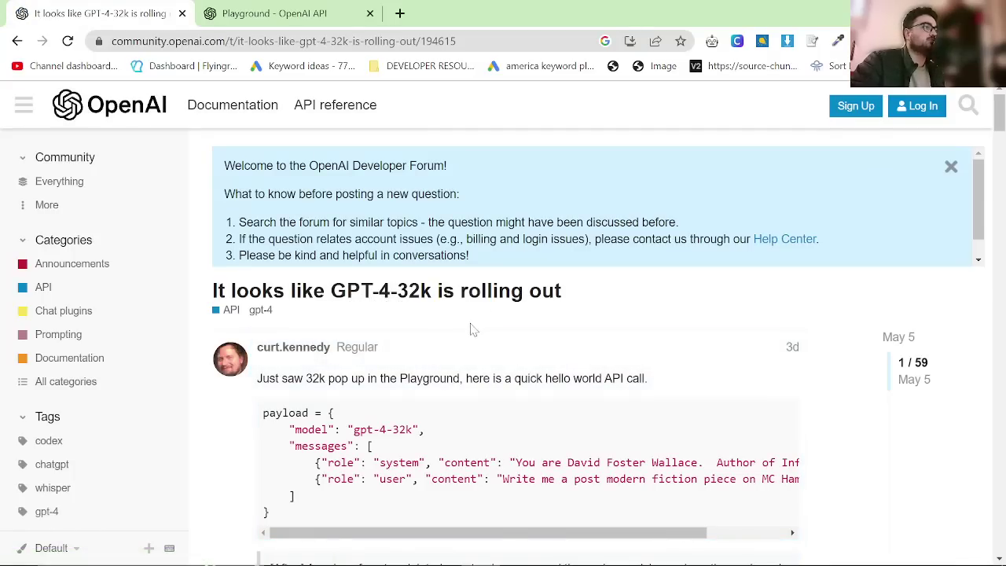
# Read the forum thread, highlighting the sentence about 32k appearing in Playground.
pyautogui.scroll(-1, 467, 340)
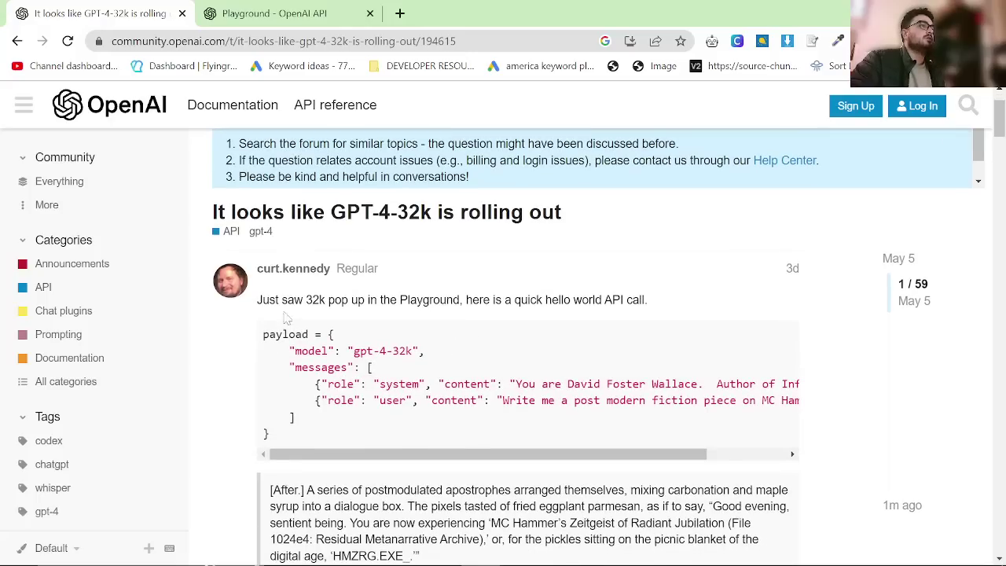
pyautogui.hotkey('alt', 'a')
pyautogui.moveTo(260, 300); pyautogui.dragTo(660, 303)
pyautogui.click(643, 314)
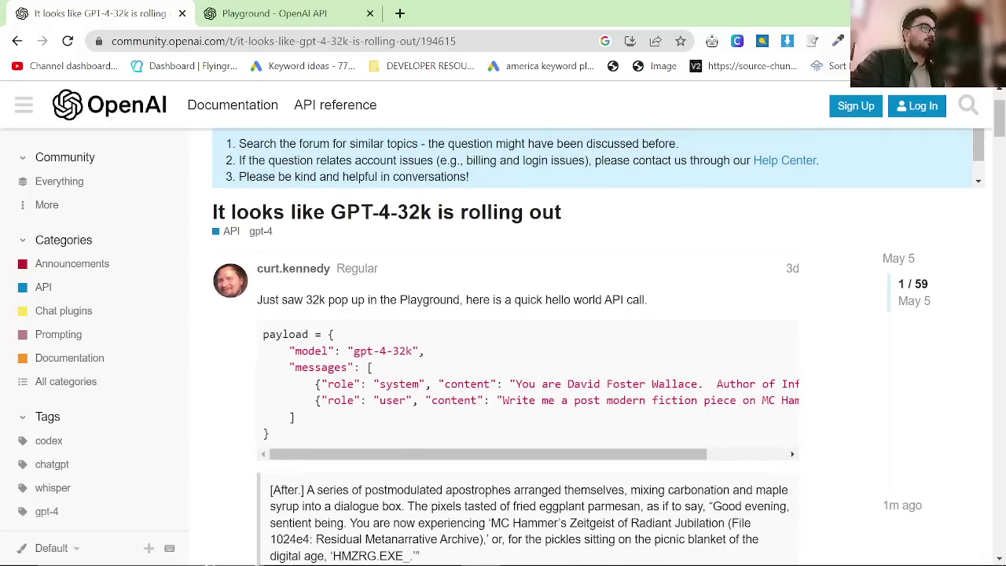
pyautogui.scroll(-20, 236, 291)
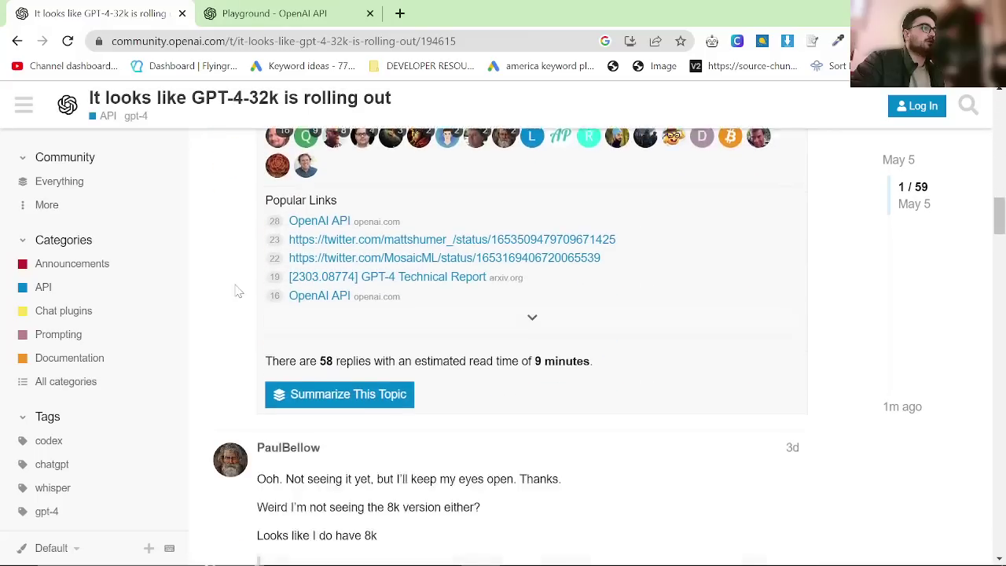
pyautogui.scroll(-7, 236, 291)
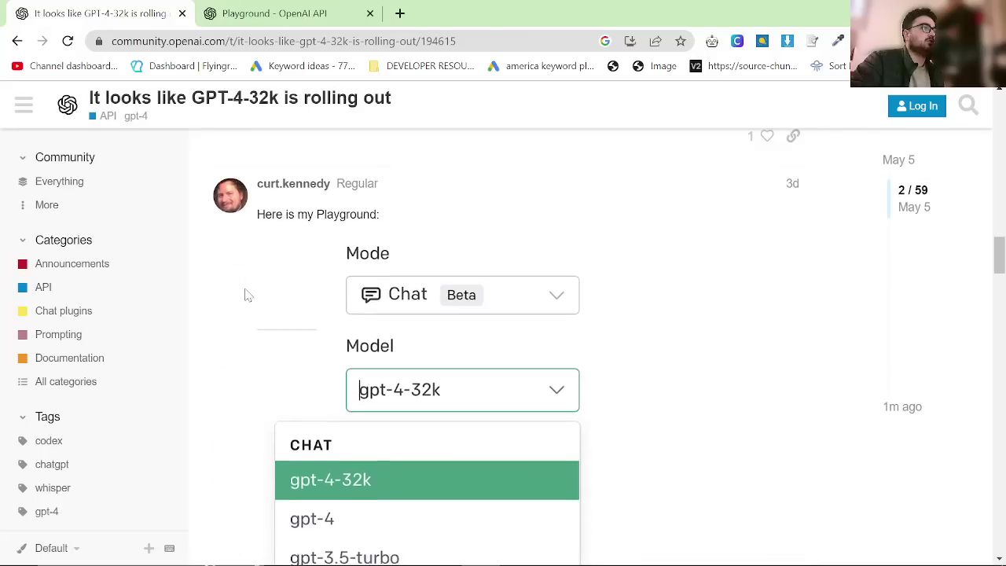
pyautogui.scroll(-2, 444, 260)
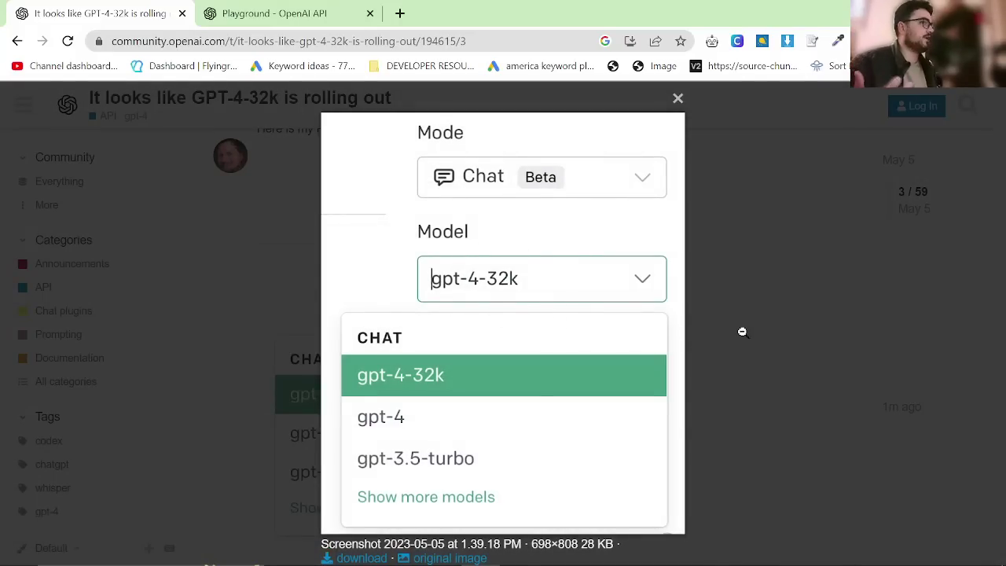
# Close the enlarged Playground screenshot and scroll through the remaining posts.
pyautogui.click(797, 344)
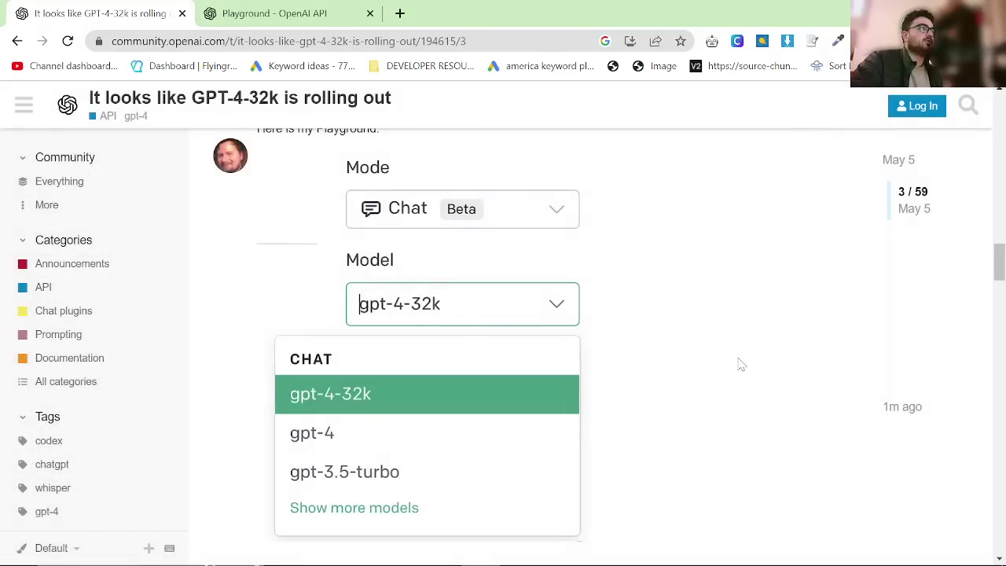
pyautogui.scroll(-5, 731, 355)
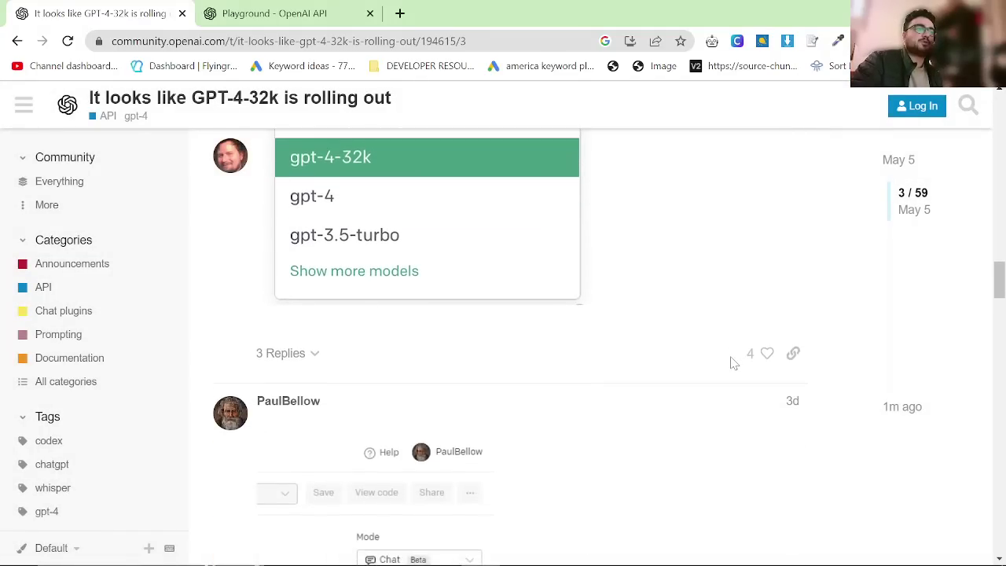
pyautogui.scroll(-1, 731, 366)
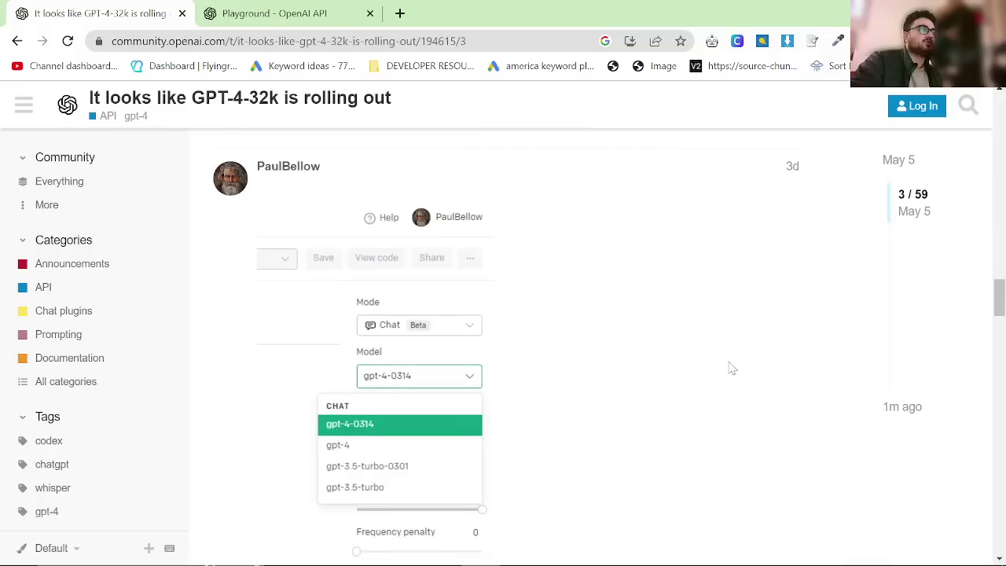
pyautogui.scroll(3, 731, 368)
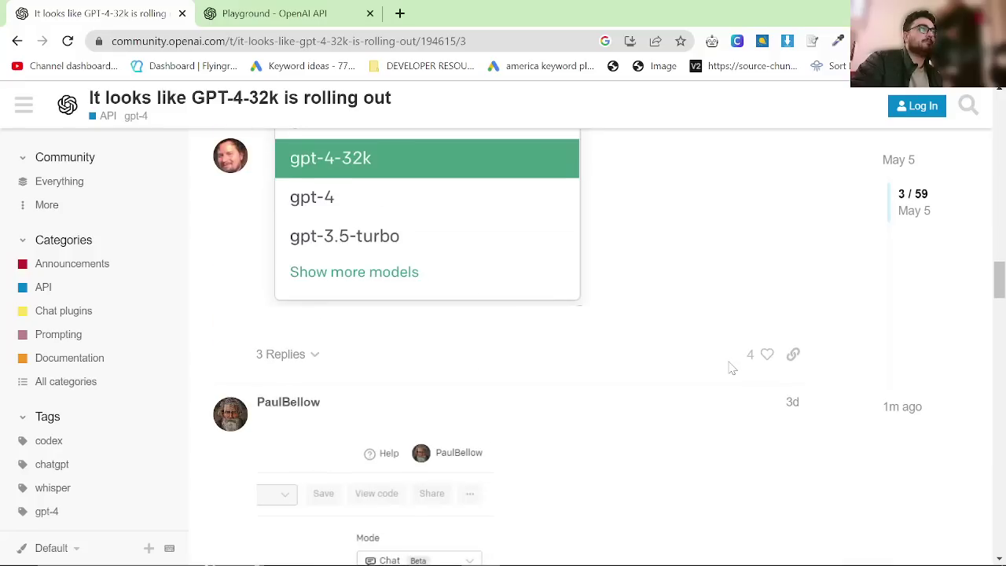
pyautogui.scroll(2, 723, 355)
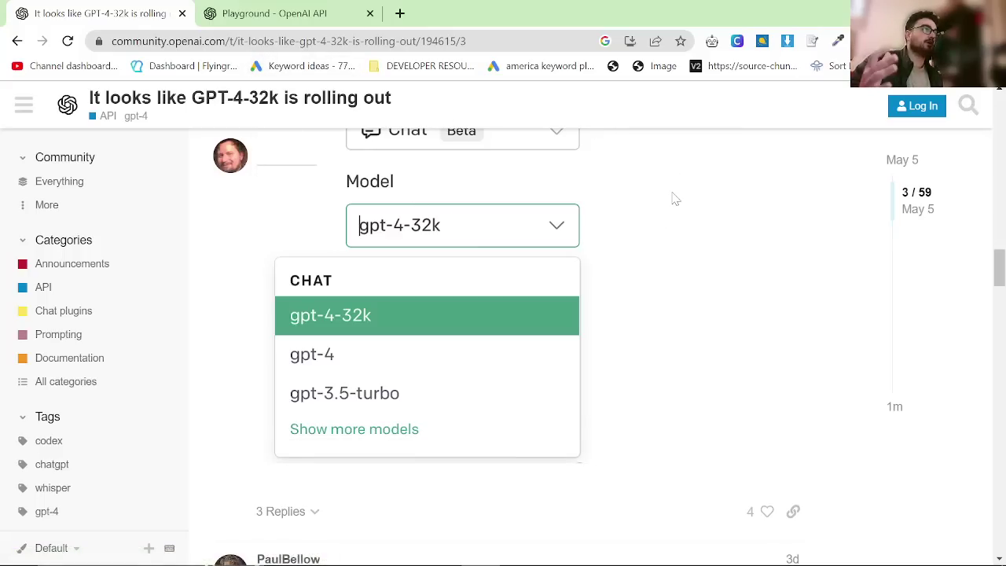
# Expand the Playground's Model dropdown to show all the additional chat models.
pyautogui.click(289, 13)
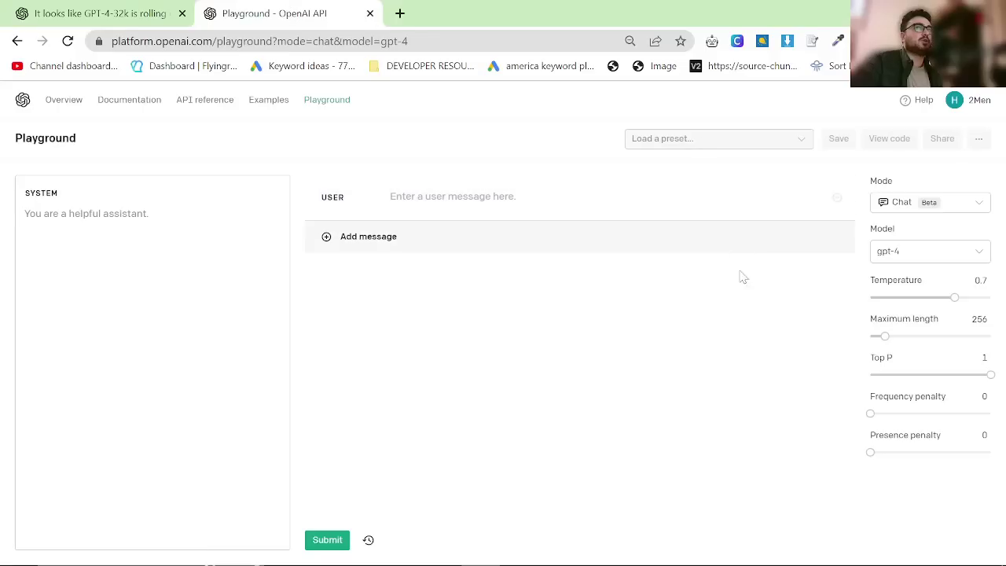
pyautogui.click(916, 259)
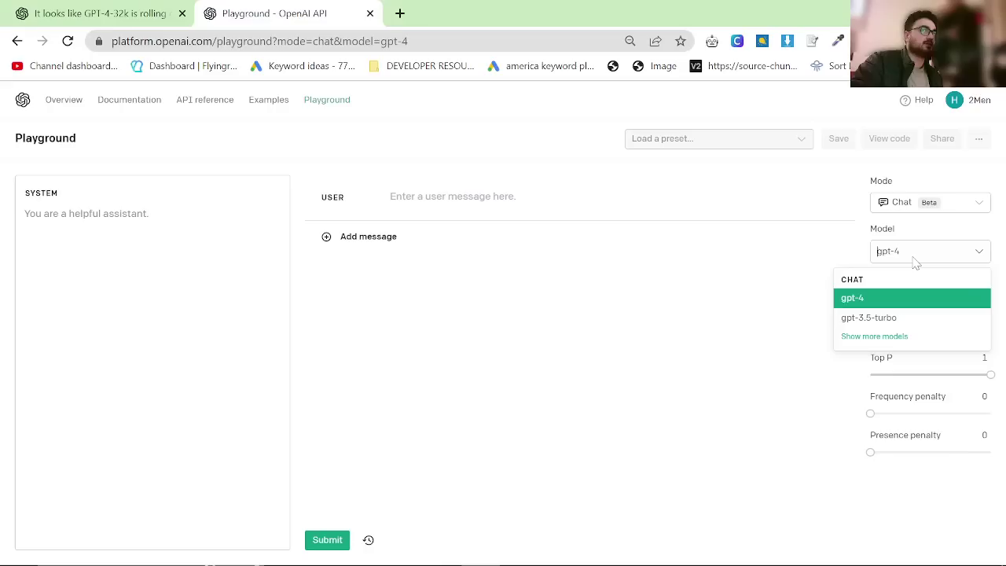
pyautogui.click(889, 338)
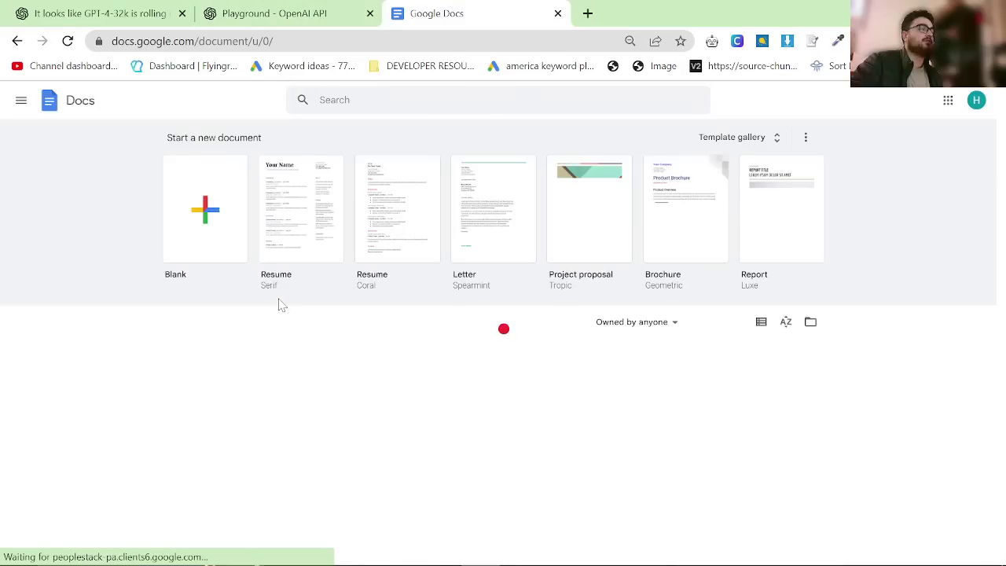
# Extend the selection in 'IsuiT content machine' from the prompt to the last /en/blog URL.
pyautogui.scroll(-1, 283, 306)
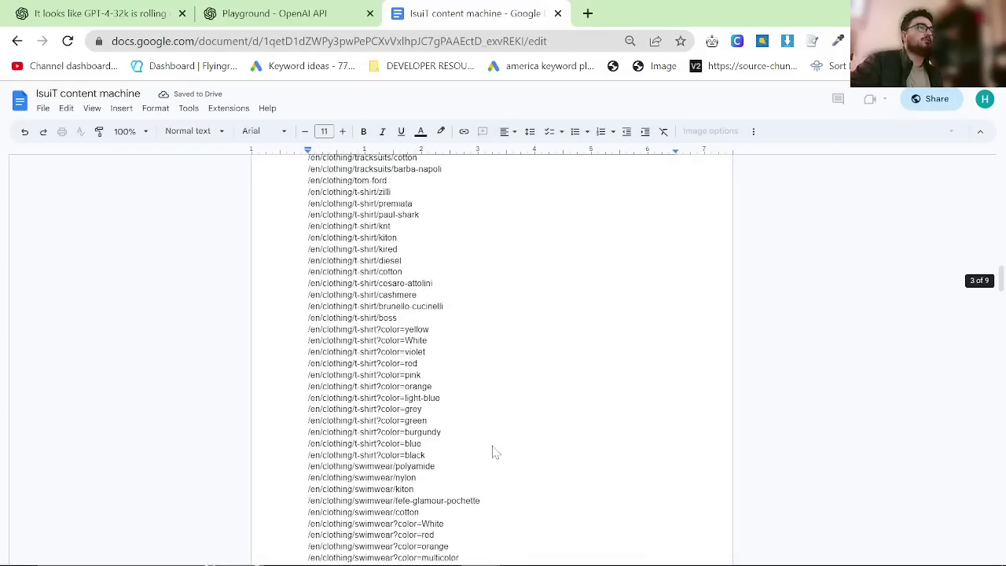
pyautogui.scroll(-20, 490, 447)
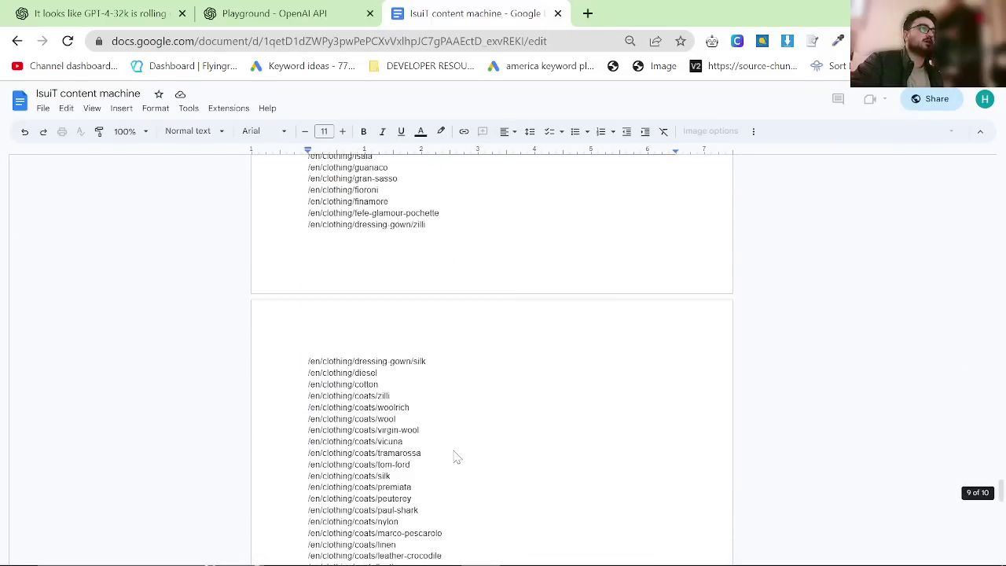
pyautogui.keyDown('shift'); pyautogui.click(470, 486); pyautogui.keyUp('shift')
pyautogui.scroll(-20, 464, 466)
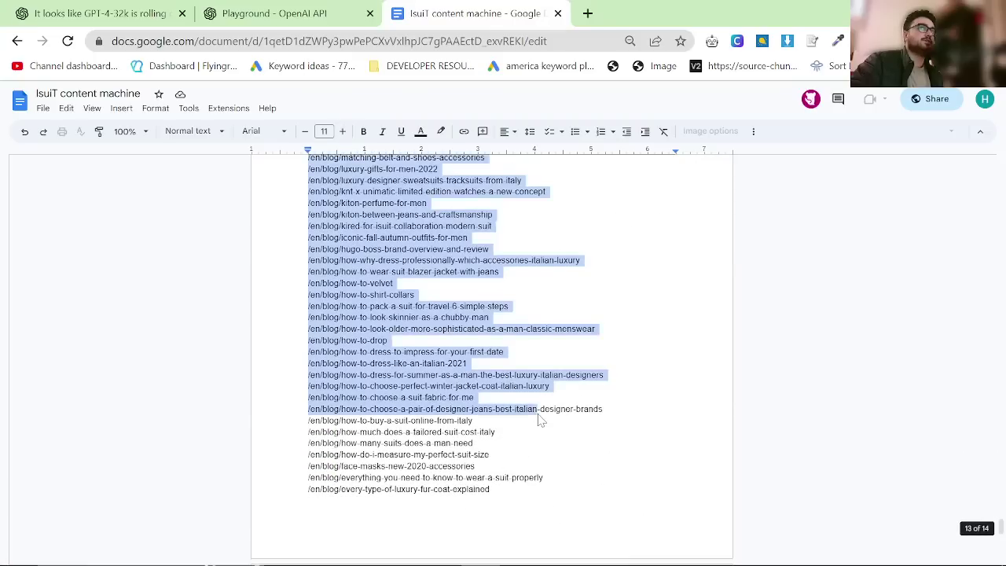
pyautogui.keyDown('shift'); pyautogui.click(513, 458); pyautogui.keyUp('shift')
pyautogui.keyDown('shift'); pyautogui.click(368, 355); pyautogui.keyUp('shift')
pyautogui.keyDown('shift'); pyautogui.click(412, 366); pyautogui.keyUp('shift')
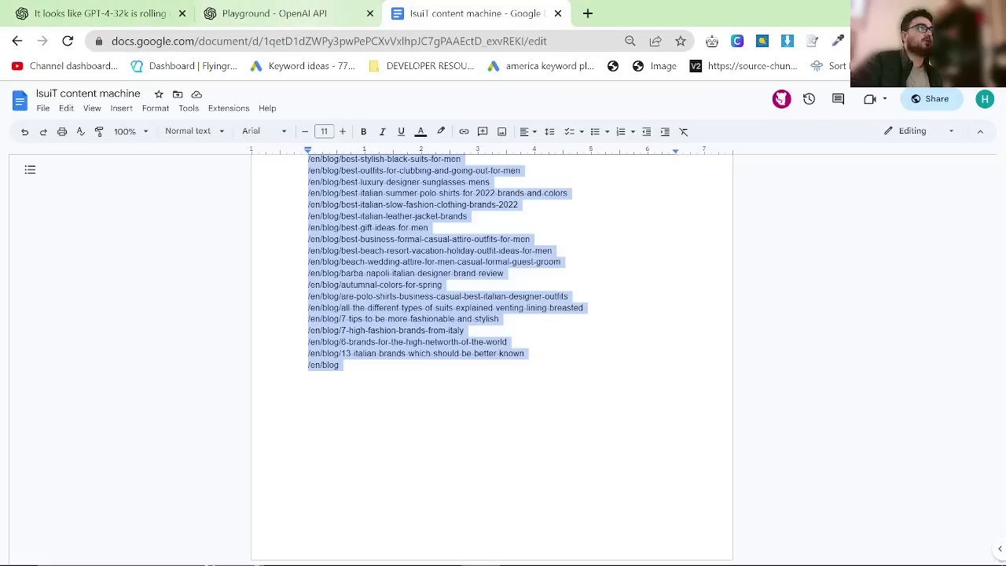
# Paste the prompt and URL list as the SYSTEM message with topic 'Black Tie Attire For Men'.
pyautogui.click(297, 14)
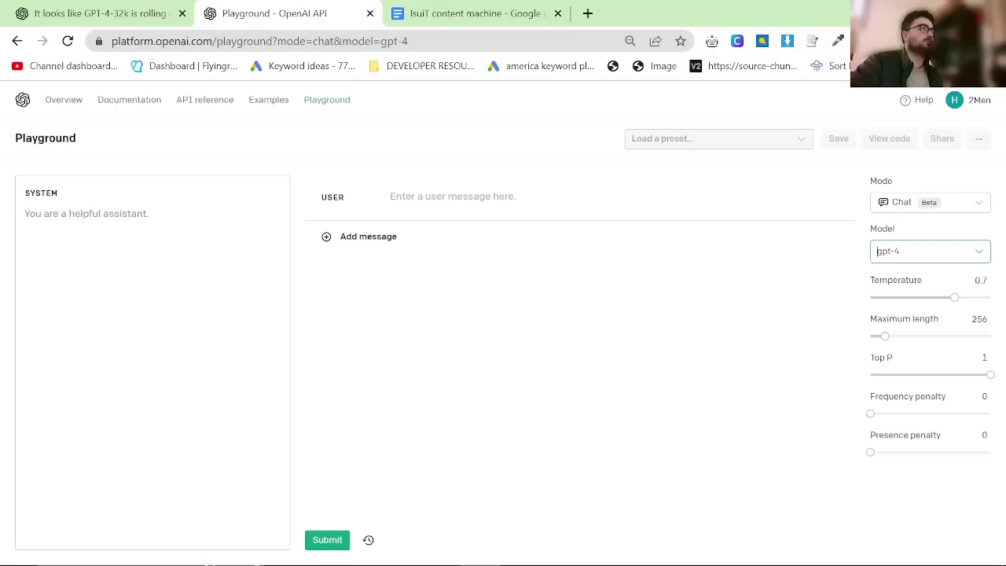
pyautogui.click(149, 208)
pyautogui.hotkey('ctrl', 'a')
pyautogui.hotkey('ctrl', 'v')
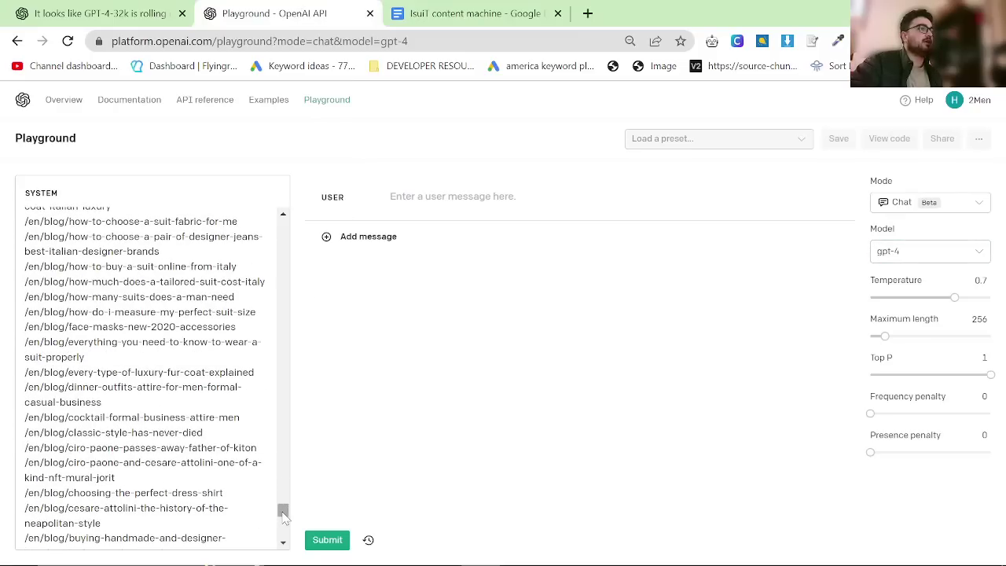
pyautogui.moveTo(285, 509); pyautogui.dragTo(277, 134)
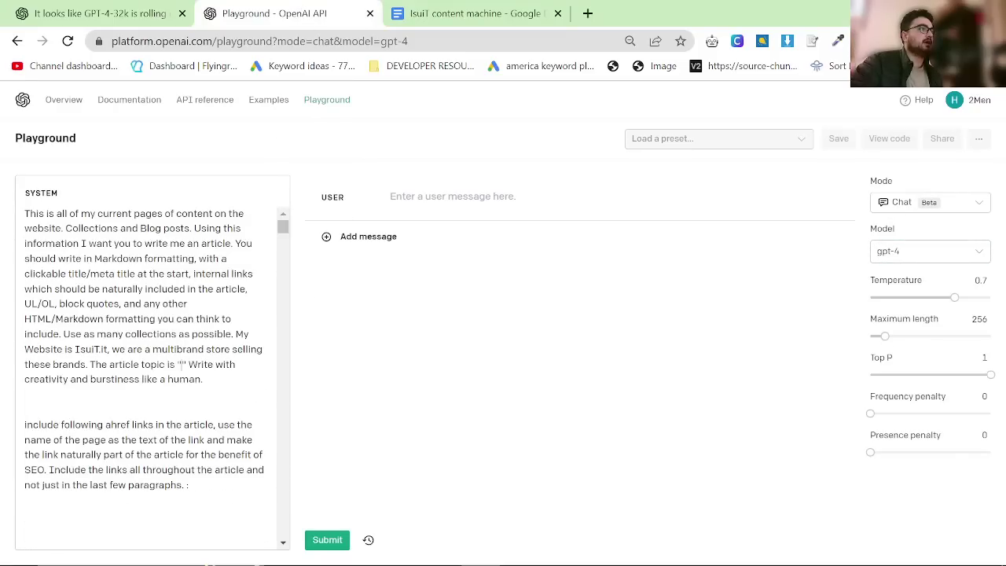
pyautogui.write('Black Tie A')
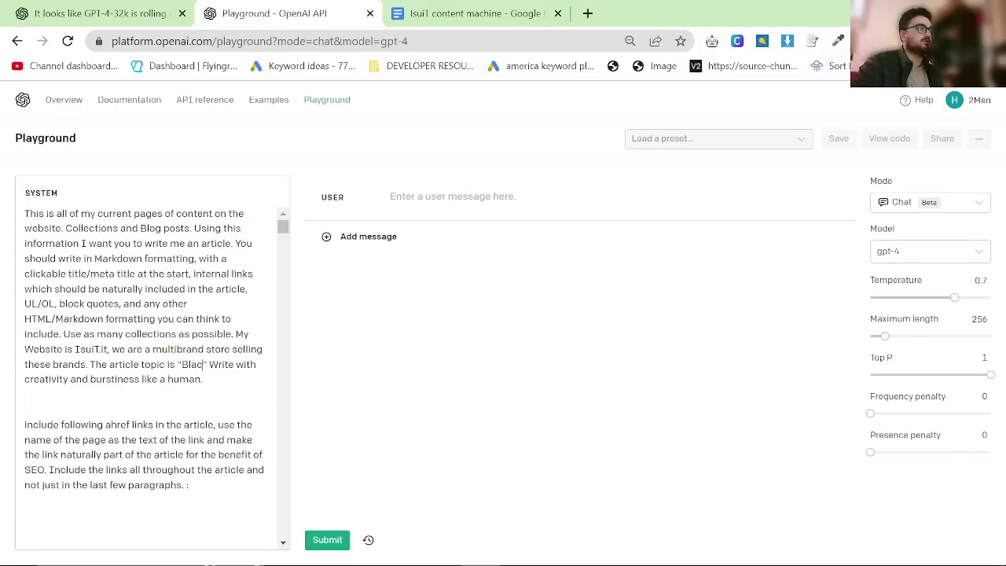
pyautogui.write('ttire F')
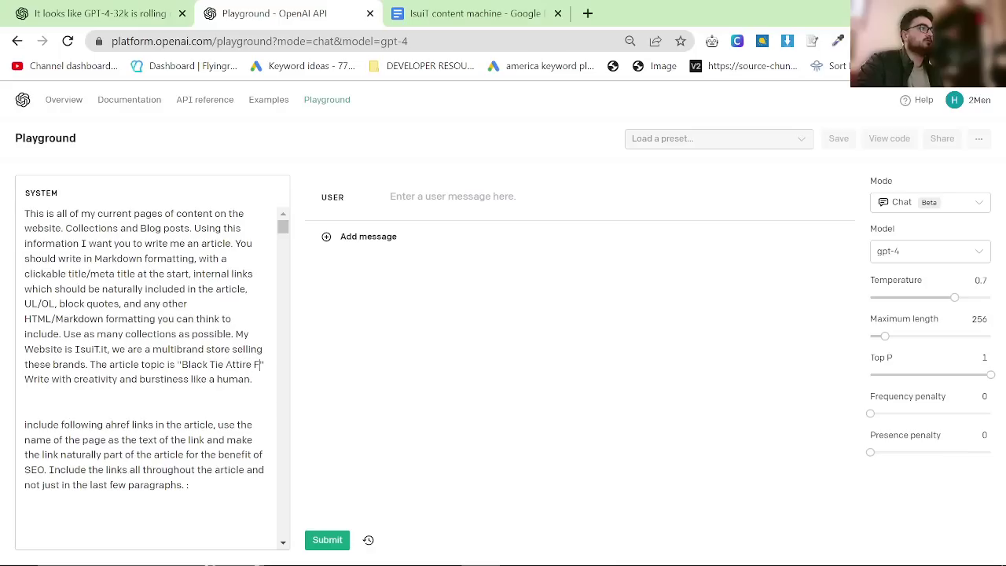
pyautogui.write('or Men')
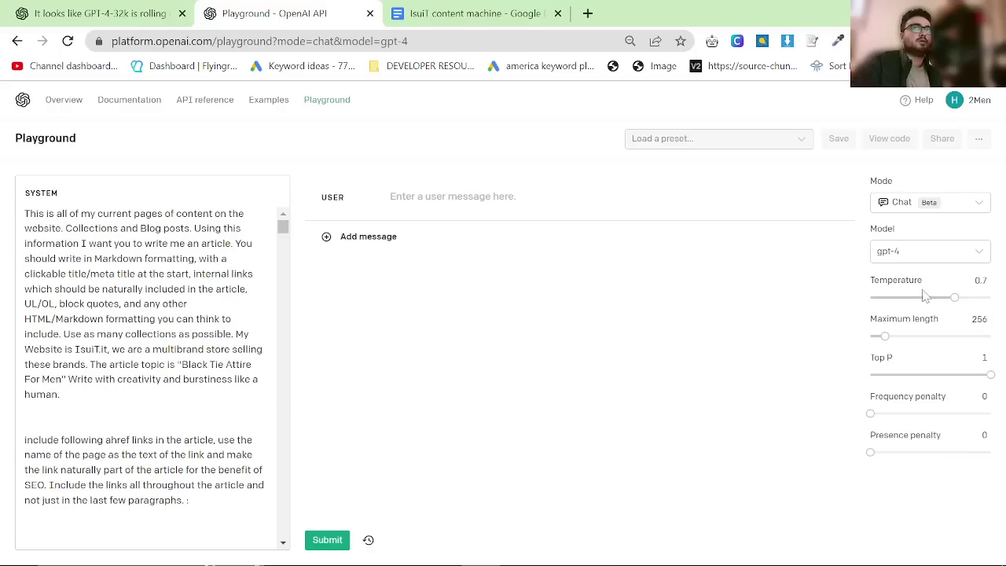
# Set Temperature 1 and Maximum length 2048, then submit 'Write the first half of this article'.
pyautogui.moveTo(955, 298); pyautogui.dragTo(990, 297)
pyautogui.moveTo(882, 332); pyautogui.dragTo(991, 336)
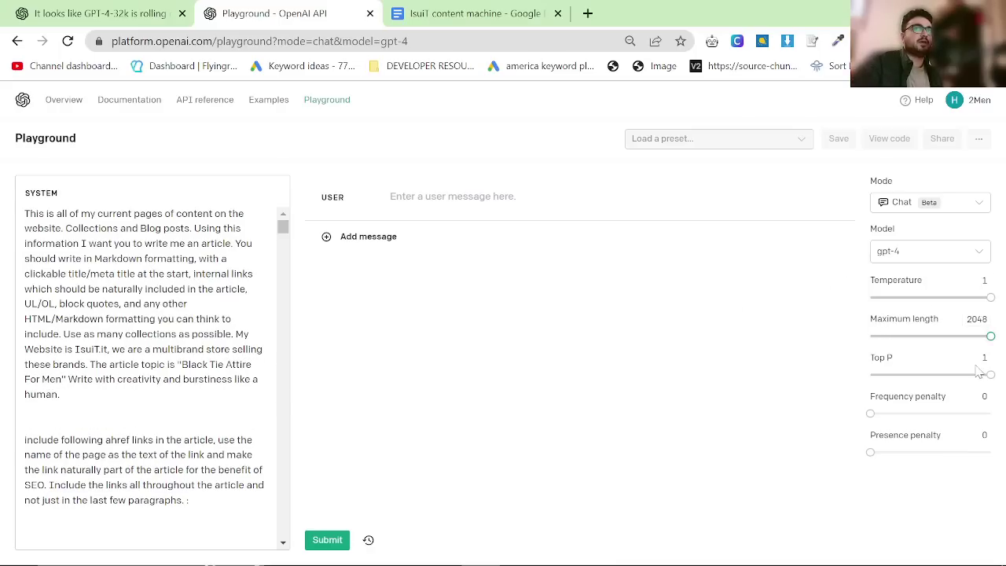
pyautogui.click(527, 197)
pyautogui.write('Wr')
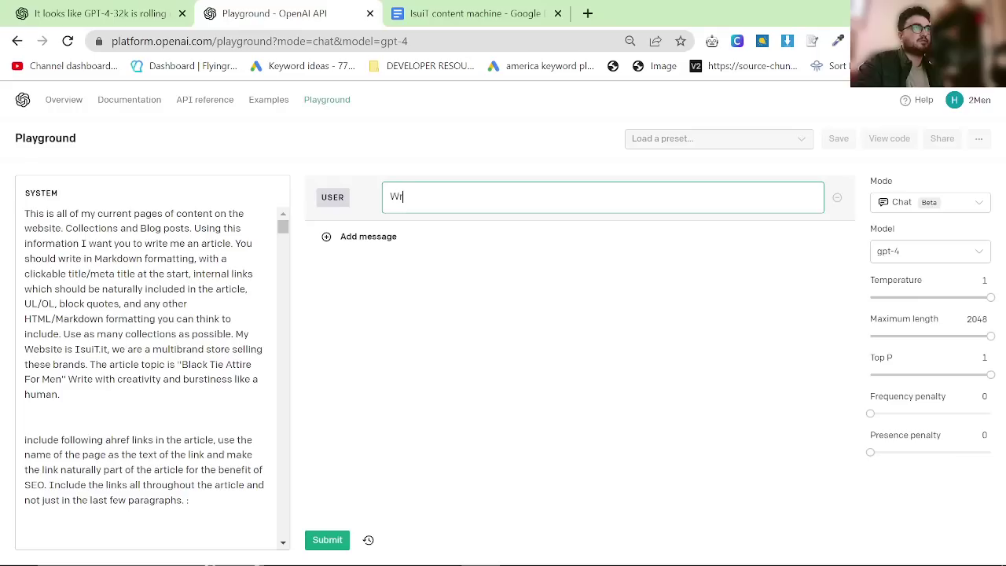
pyautogui.write('ite the first h')
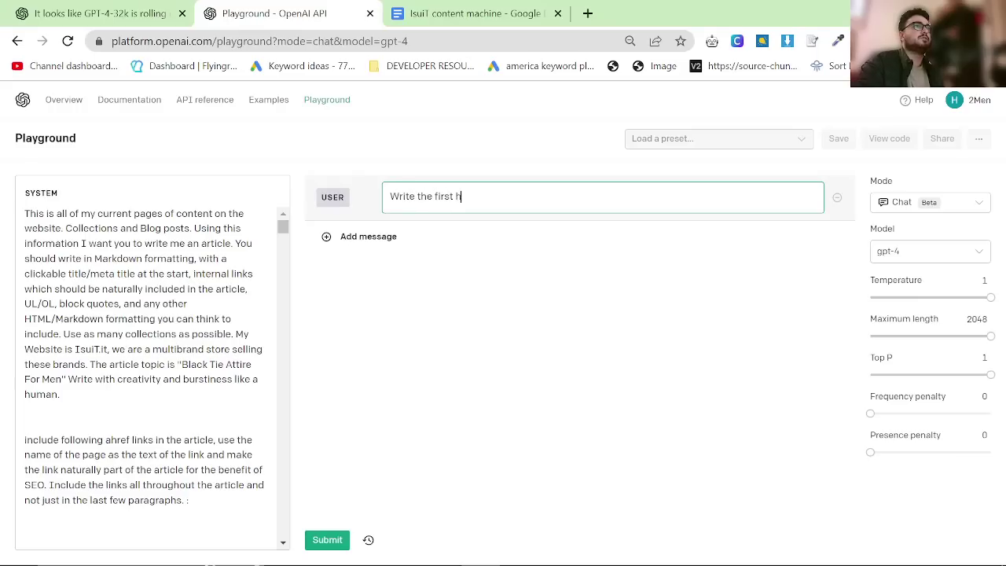
pyautogui.write('alf of this a')
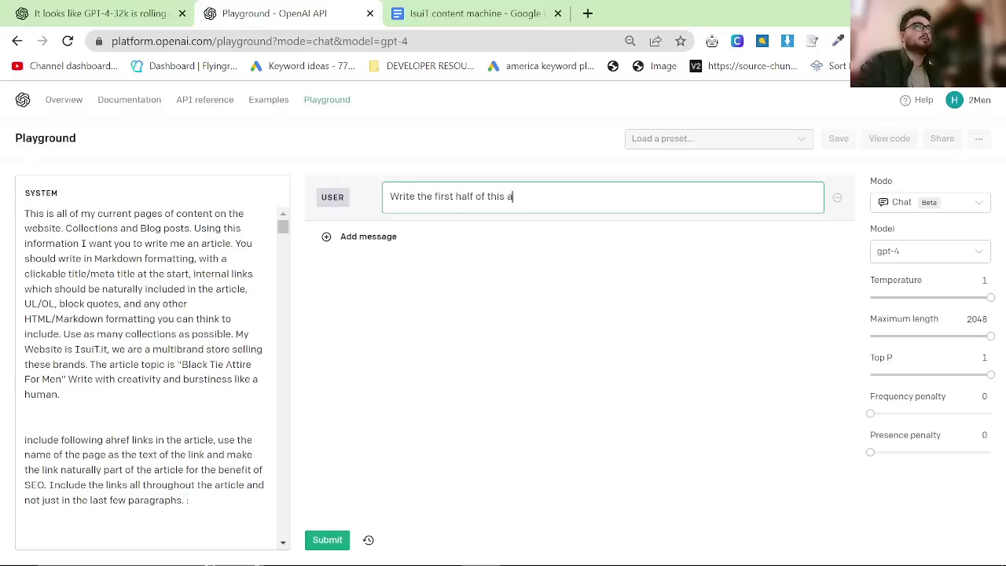
pyautogui.write('rticle')
pyautogui.click(620, 362)
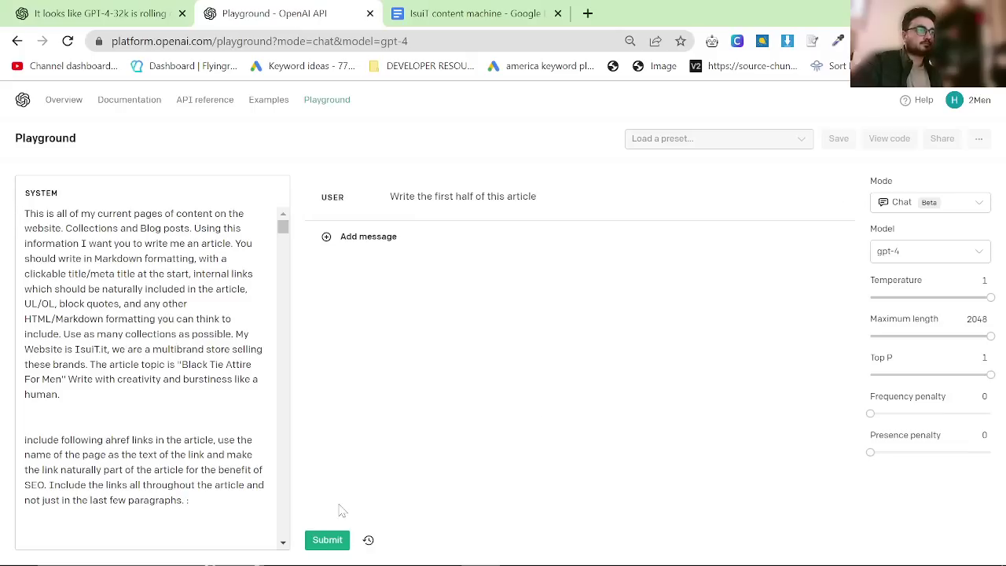
pyautogui.click(340, 548)
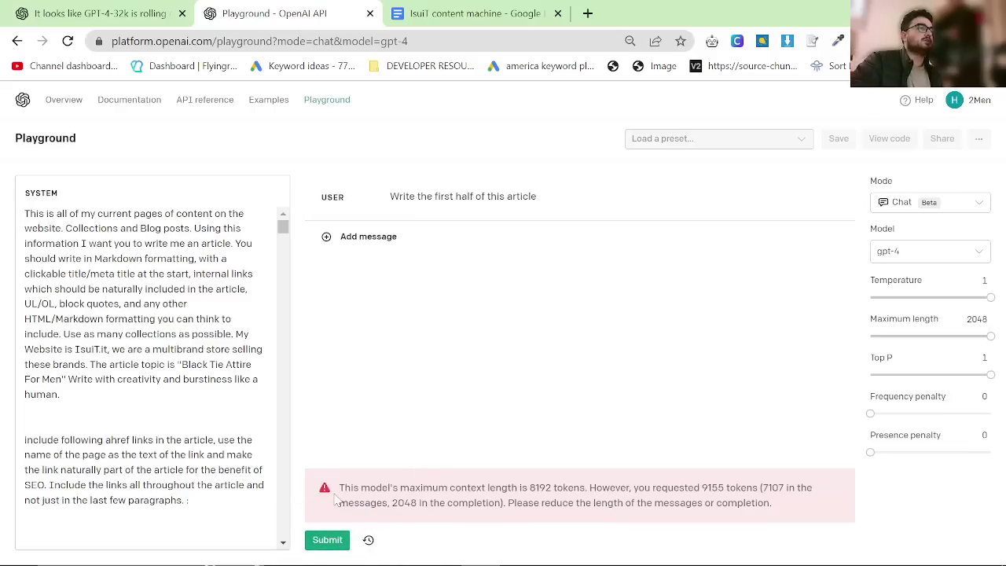
# Highlight the error's 8192-token maximum context length and the 9155 tokens requested.
pyautogui.moveTo(339, 488); pyautogui.dragTo(591, 500)
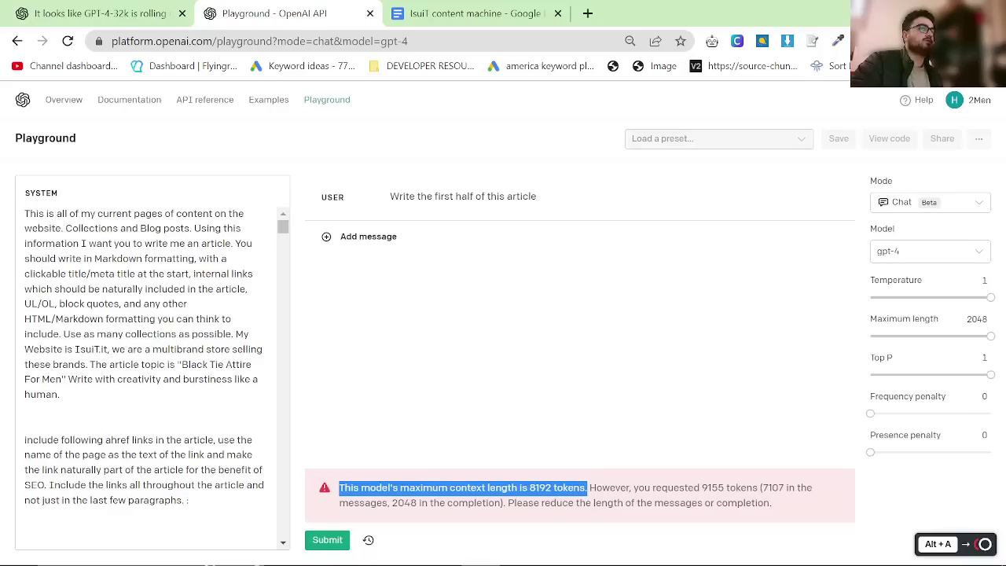
pyautogui.moveTo(702, 488); pyautogui.dragTo(747, 488)
pyautogui.click(759, 487)
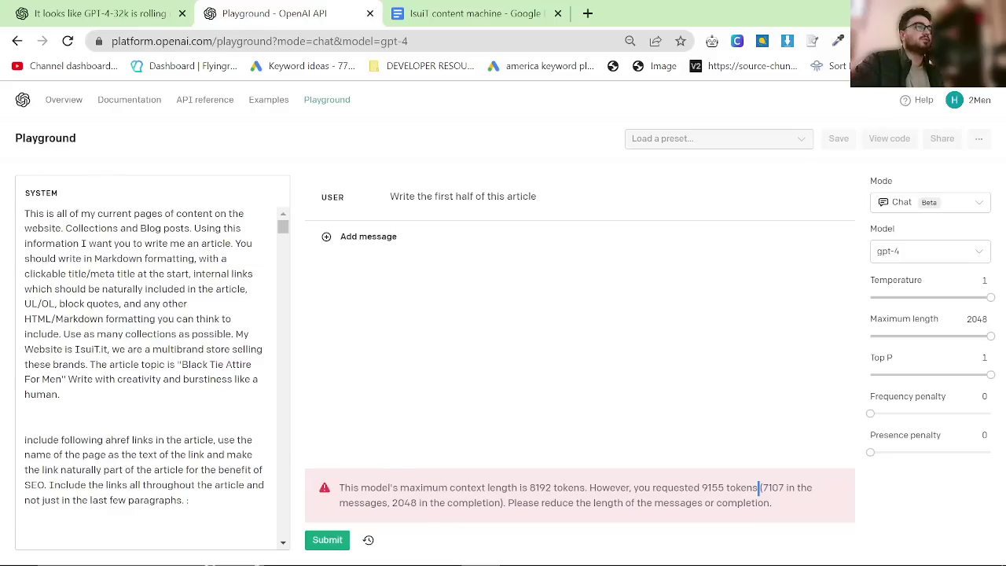
# Load excalidraw.com and reset the canvas to blank.
pyautogui.click(587, 13)
pyautogui.write('es')
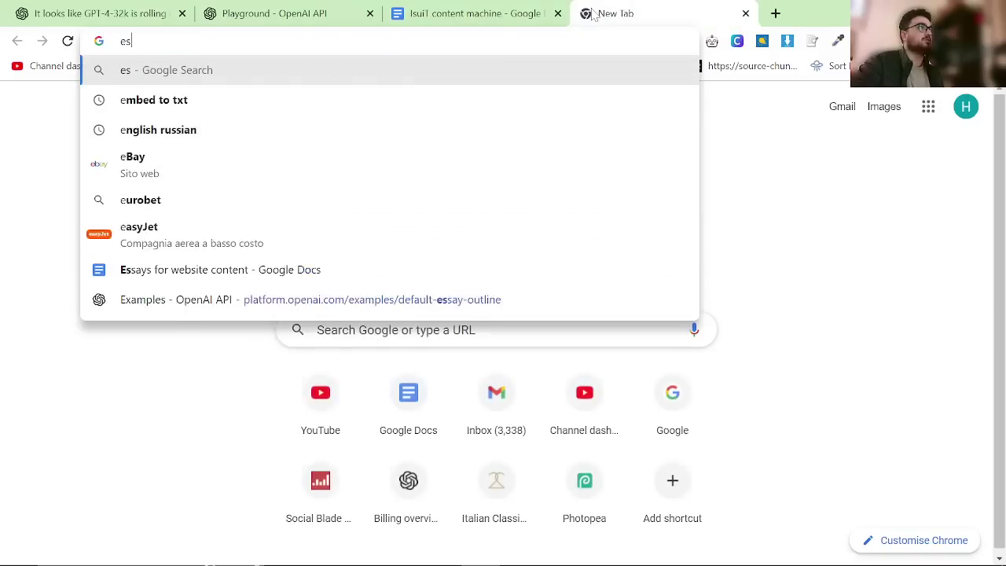
pyautogui.press('BackSpace')
pyautogui.write('x')
pyautogui.press('Return')
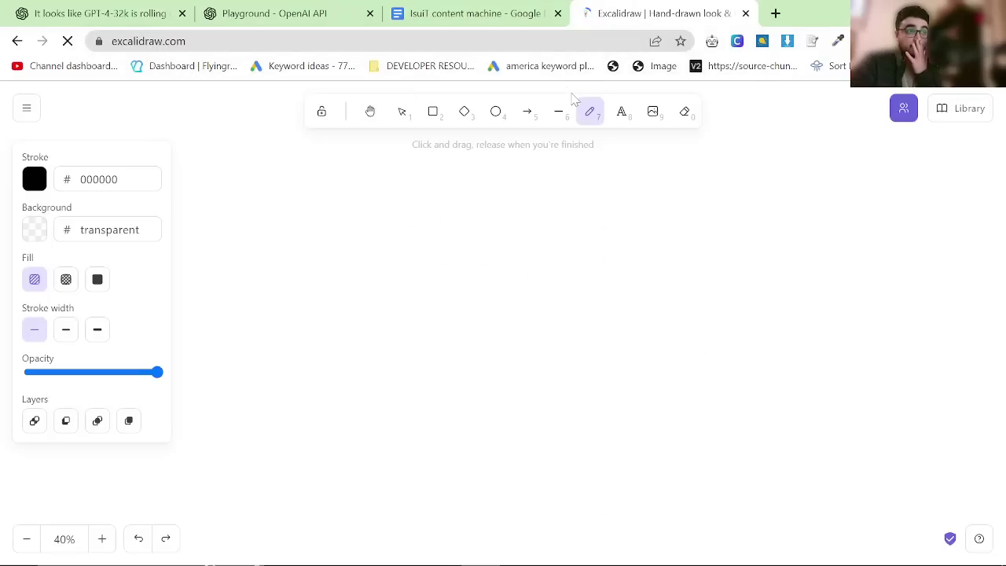
pyautogui.click(27, 109)
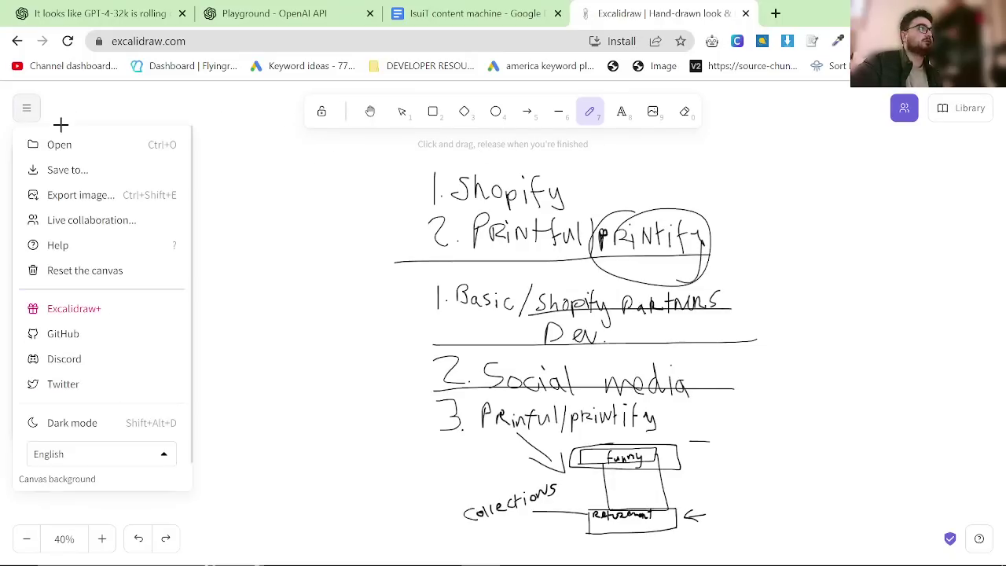
pyautogui.click(102, 271)
pyautogui.click(664, 368)
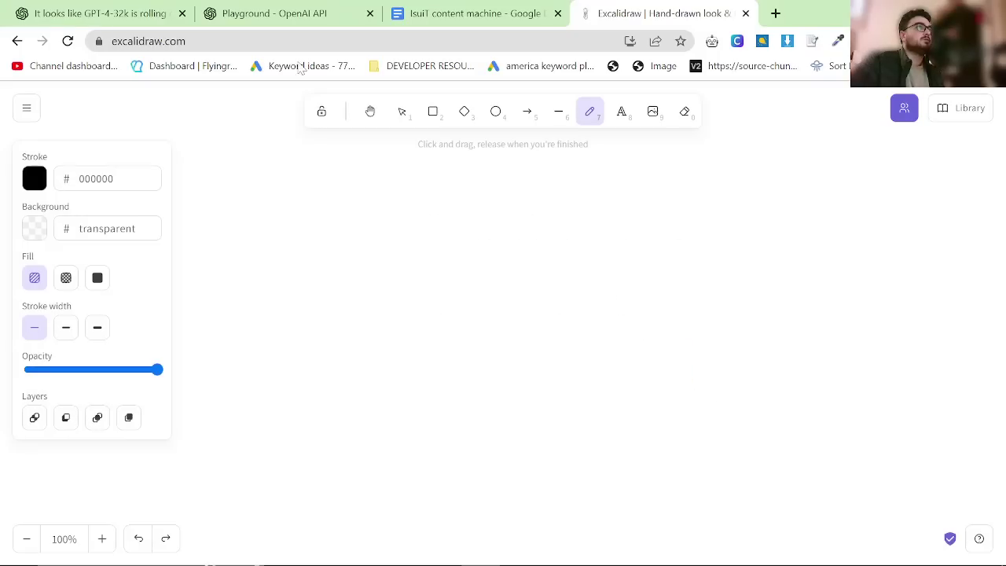
# Hand-draw the number 7107 on the canvas with the pencil.
pyautogui.click(259, 13)
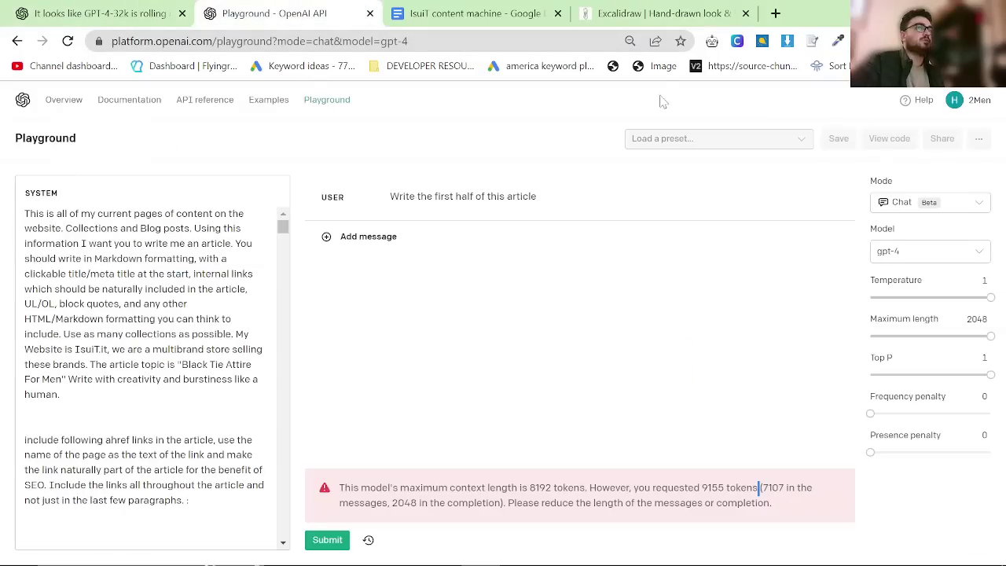
pyautogui.click(659, 16)
pyautogui.moveTo(339, 184)
pyautogui.mouseDown()
pyautogui.moveTo(386, 184)
pyautogui.moveTo(367, 266)
pyautogui.mouseUp()
pyautogui.moveTo(363, 236)
pyautogui.mouseDown()
pyautogui.moveTo(427, 225)
pyautogui.moveTo(447, 258)
pyautogui.mouseUp()
pyautogui.moveTo(531, 189); pyautogui.dragTo(488, 191)
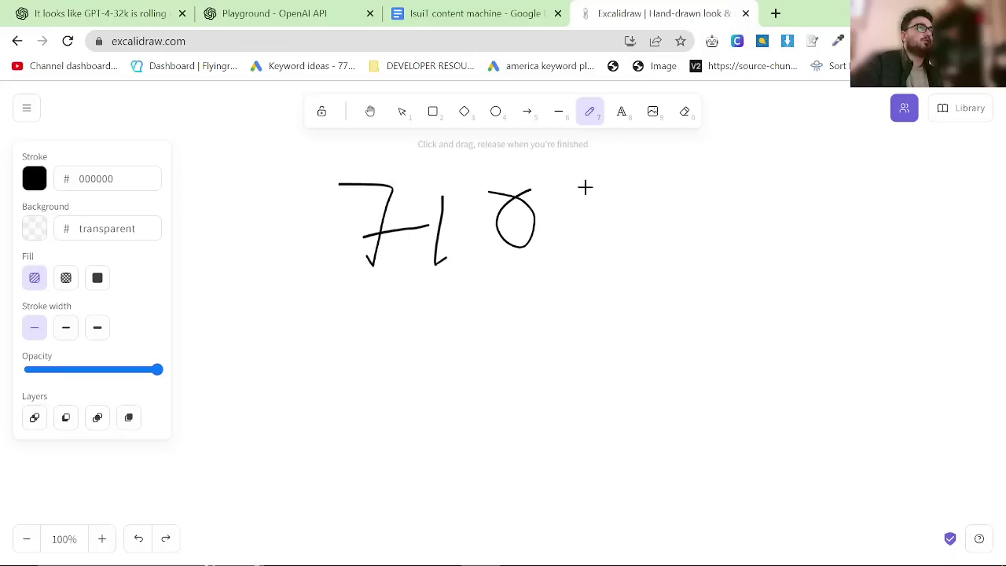
pyautogui.moveTo(577, 185); pyautogui.dragTo(617, 186)
pyautogui.moveTo(618, 185); pyautogui.dragTo(604, 272)
pyautogui.moveTo(575, 227); pyautogui.dragTo(676, 230)
# Write 2048 below 7107 and loop both numbers together.
pyautogui.click(259, 14)
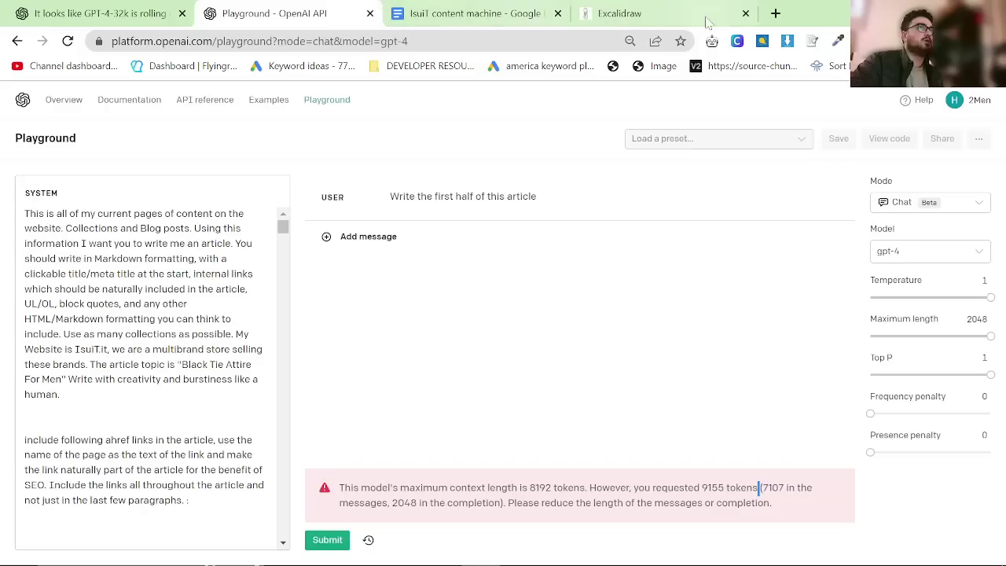
pyautogui.click(629, 14)
pyautogui.moveTo(355, 330)
pyautogui.mouseDown()
pyautogui.moveTo(432, 388)
pyautogui.moveTo(461, 384)
pyautogui.mouseUp()
pyautogui.moveTo(543, 323)
pyautogui.mouseDown()
pyautogui.moveTo(523, 386)
pyautogui.moveTo(542, 330)
pyautogui.mouseUp()
pyautogui.moveTo(614, 308)
pyautogui.mouseDown()
pyautogui.moveTo(590, 396)
pyautogui.moveTo(637, 356)
pyautogui.mouseUp()
pyautogui.moveTo(686, 324)
pyautogui.mouseDown()
pyautogui.moveTo(660, 416)
pyautogui.moveTo(691, 334)
pyautogui.mouseUp()
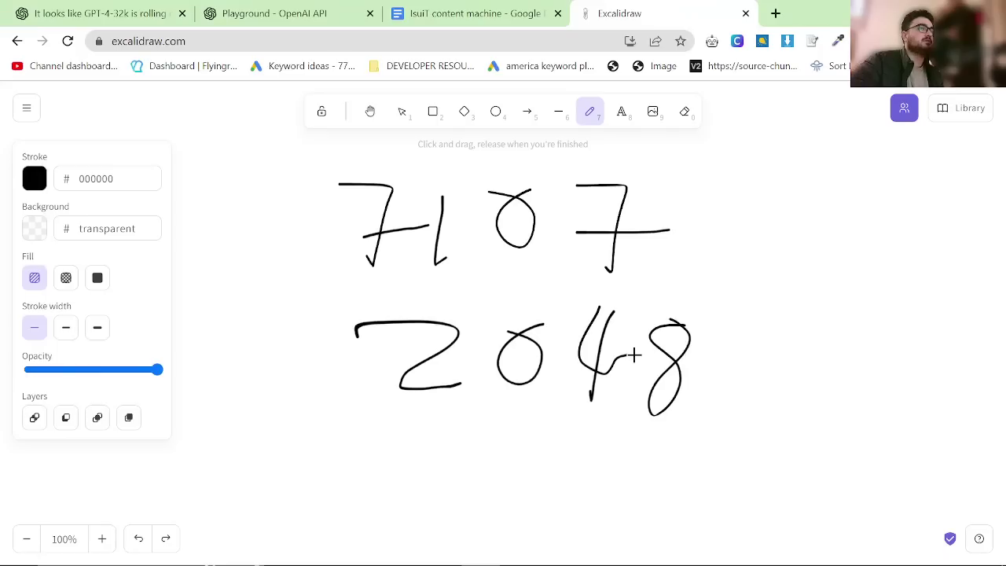
pyautogui.moveTo(320, 156)
pyautogui.mouseDown()
pyautogui.moveTo(382, 474)
pyautogui.moveTo(584, 161)
pyautogui.moveTo(334, 157)
pyautogui.mouseUp()
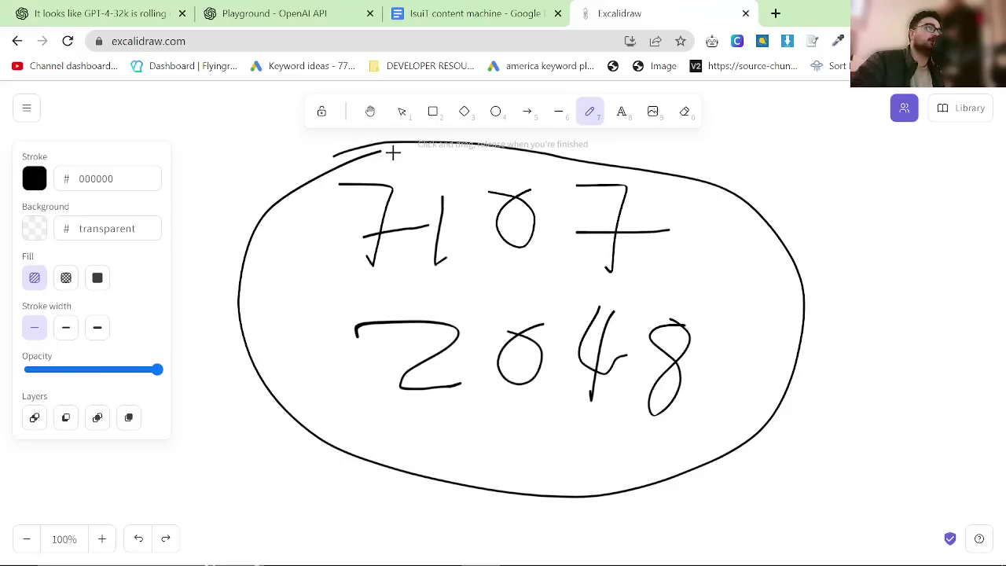
# Write a circled 8192 to the right, with a line down to 32,000.
pyautogui.click(275, 13)
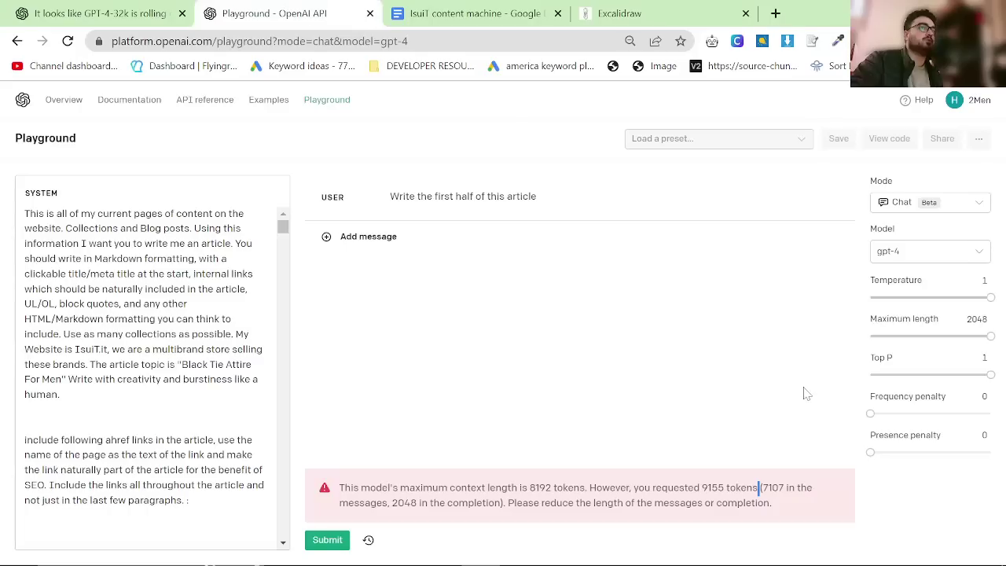
pyautogui.click(617, 11)
pyautogui.moveTo(817, 182)
pyautogui.mouseDown()
pyautogui.moveTo(781, 223)
pyautogui.moveTo(818, 168)
pyautogui.moveTo(854, 206)
pyautogui.mouseUp()
pyautogui.moveTo(884, 170); pyautogui.dragTo(891, 222)
pyautogui.moveTo(901, 175)
pyautogui.mouseDown()
pyautogui.moveTo(918, 211)
pyautogui.moveTo(952, 222)
pyautogui.mouseUp()
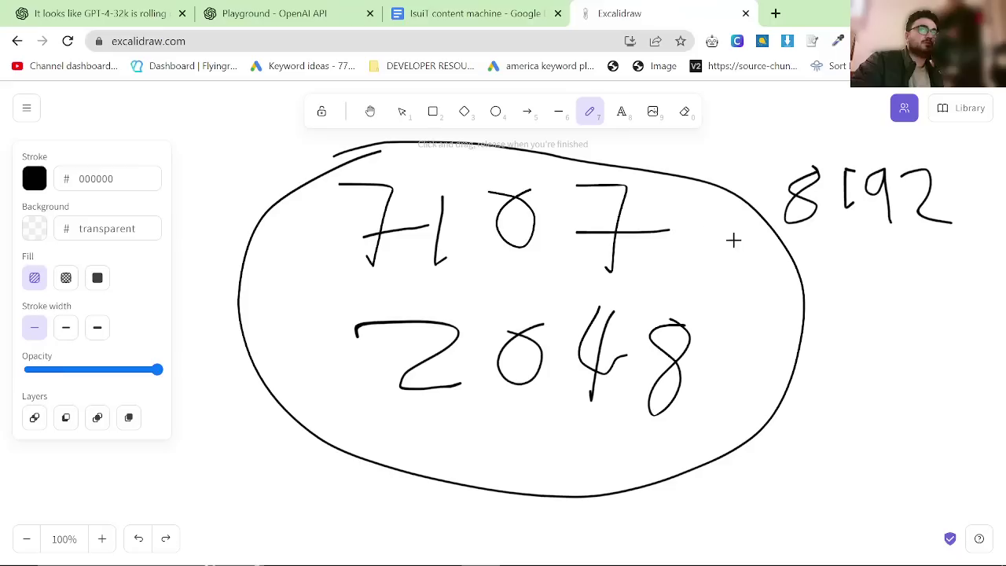
pyautogui.moveTo(825, 146)
pyautogui.mouseDown()
pyautogui.moveTo(787, 162)
pyautogui.moveTo(961, 239)
pyautogui.moveTo(872, 145)
pyautogui.moveTo(814, 161)
pyautogui.mouseUp()
pyautogui.moveTo(853, 254)
pyautogui.mouseDown()
pyautogui.moveTo(844, 294)
pyautogui.moveTo(807, 330)
pyautogui.moveTo(798, 364)
pyautogui.mouseUp()
pyautogui.moveTo(842, 318)
pyautogui.mouseDown()
pyautogui.moveTo(860, 356)
pyautogui.moveTo(885, 357)
pyautogui.mouseUp()
pyautogui.moveTo(912, 313)
pyautogui.mouseDown()
pyautogui.moveTo(905, 322)
pyautogui.moveTo(977, 315)
pyautogui.moveTo(963, 299)
pyautogui.mouseUp()
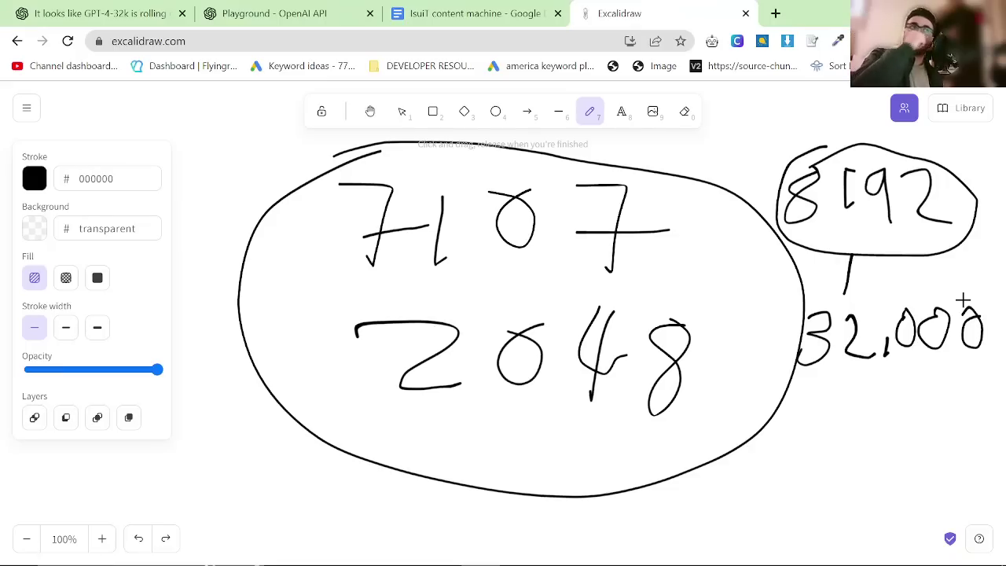
# Draw boxes around 7107 and 2048.
pyautogui.moveTo(272, 288)
pyautogui.mouseDown()
pyautogui.moveTo(676, 285)
pyautogui.moveTo(652, 160)
pyautogui.moveTo(343, 168)
pyautogui.moveTo(277, 275)
pyautogui.moveTo(266, 275)
pyautogui.mouseUp()
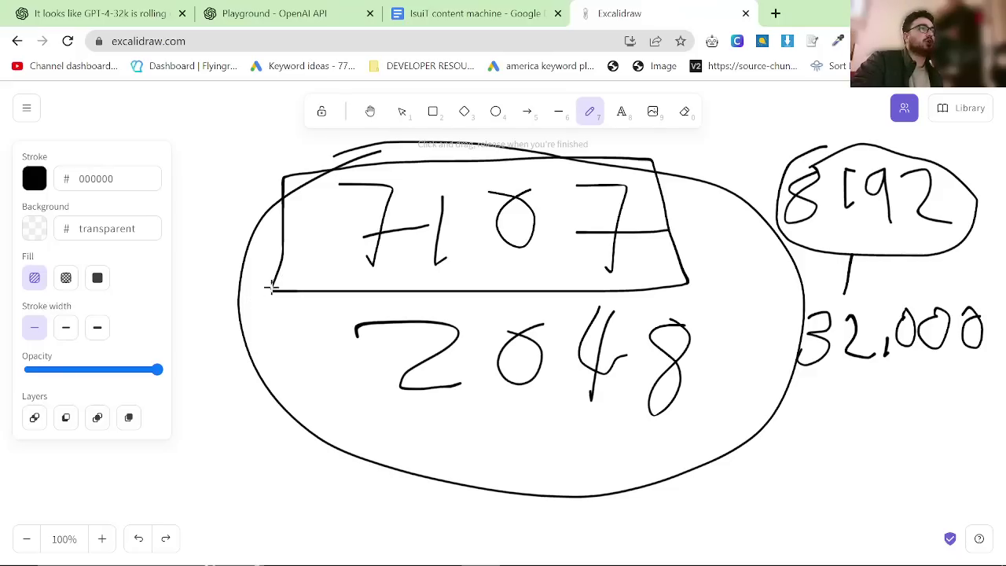
pyautogui.moveTo(271, 288)
pyautogui.mouseDown()
pyautogui.moveTo(323, 413)
pyautogui.moveTo(720, 424)
pyautogui.moveTo(703, 290)
pyautogui.moveTo(273, 305)
pyautogui.mouseUp()
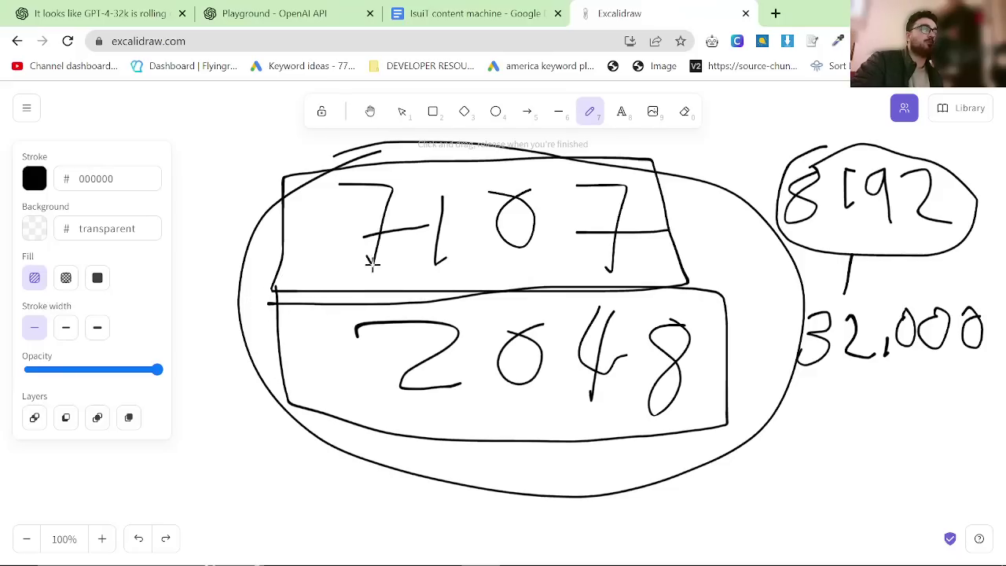
pyautogui.click(291, 11)
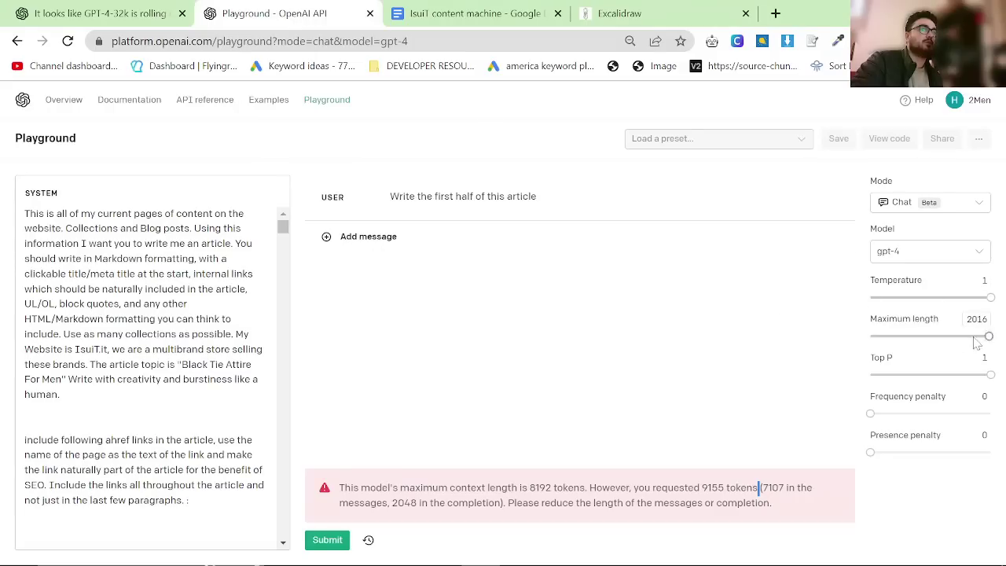
# Lower Maximum length to 769 and resubmit the Black Tie Attire article request.
pyautogui.moveTo(976, 336); pyautogui.dragTo(914, 338)
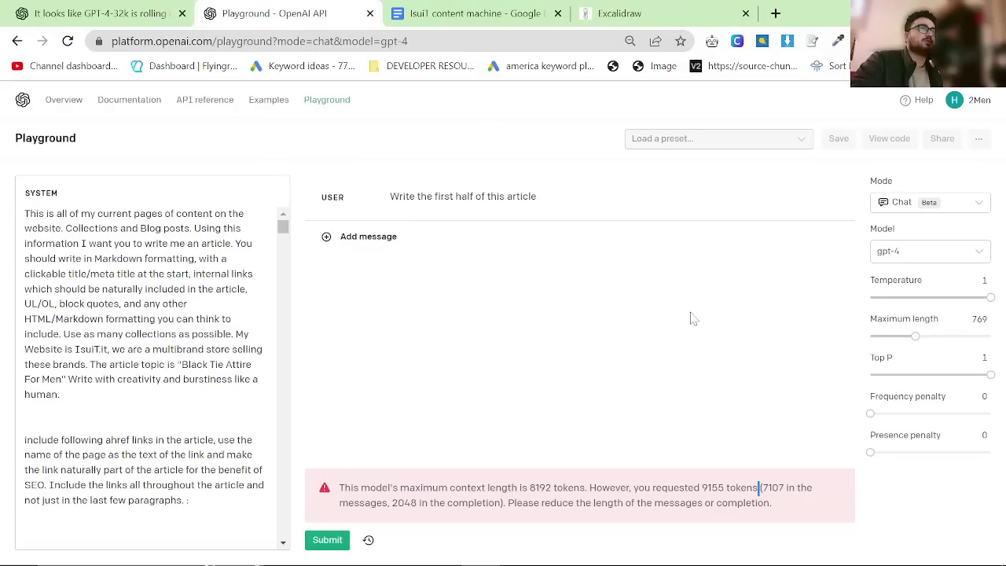
pyautogui.click(327, 541)
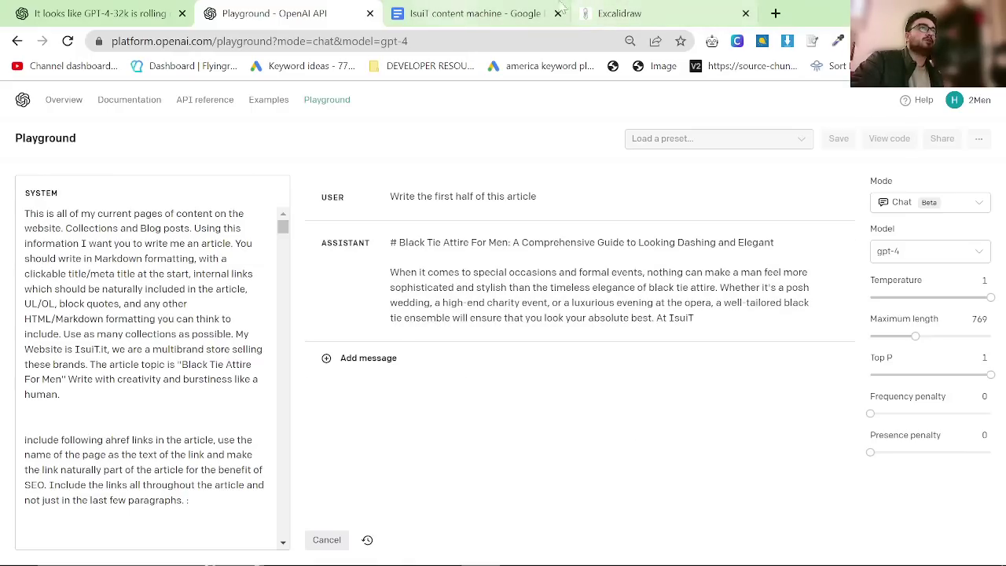
# Draw another freehand loop around 7107 while GPT-4's reply streams in.
pyautogui.click(614, 22)
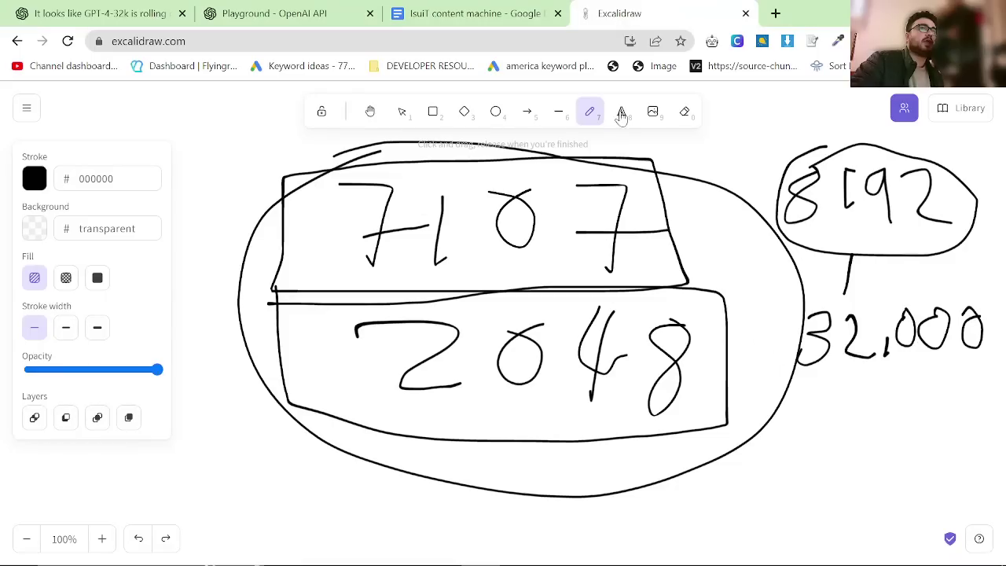
pyautogui.click(275, 13)
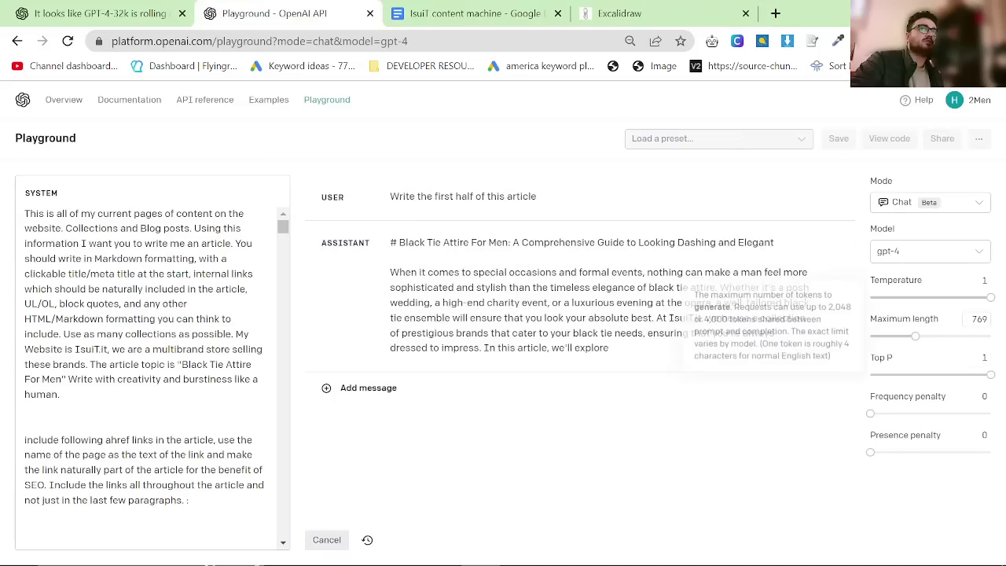
pyautogui.click(512, 10)
pyautogui.click(621, 13)
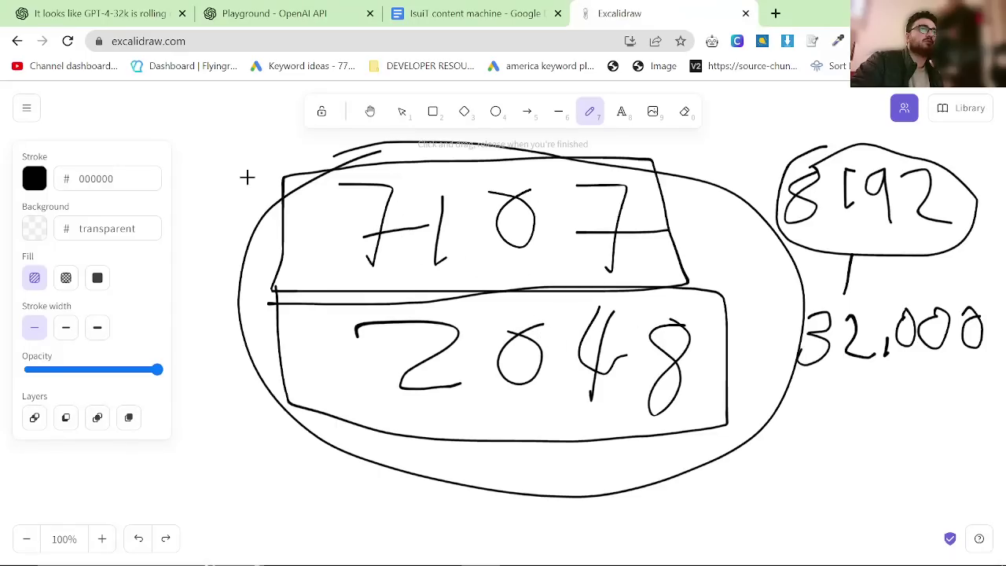
pyautogui.moveTo(328, 180)
pyautogui.mouseDown()
pyautogui.moveTo(485, 157)
pyautogui.moveTo(533, 294)
pyautogui.moveTo(260, 238)
pyautogui.moveTo(382, 161)
pyautogui.mouseUp()
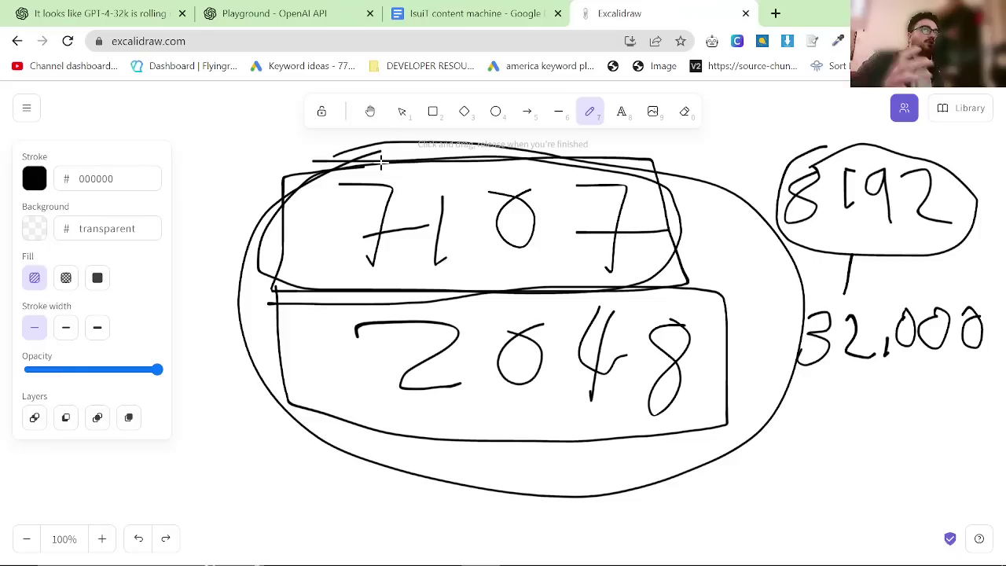
pyautogui.click(349, 6)
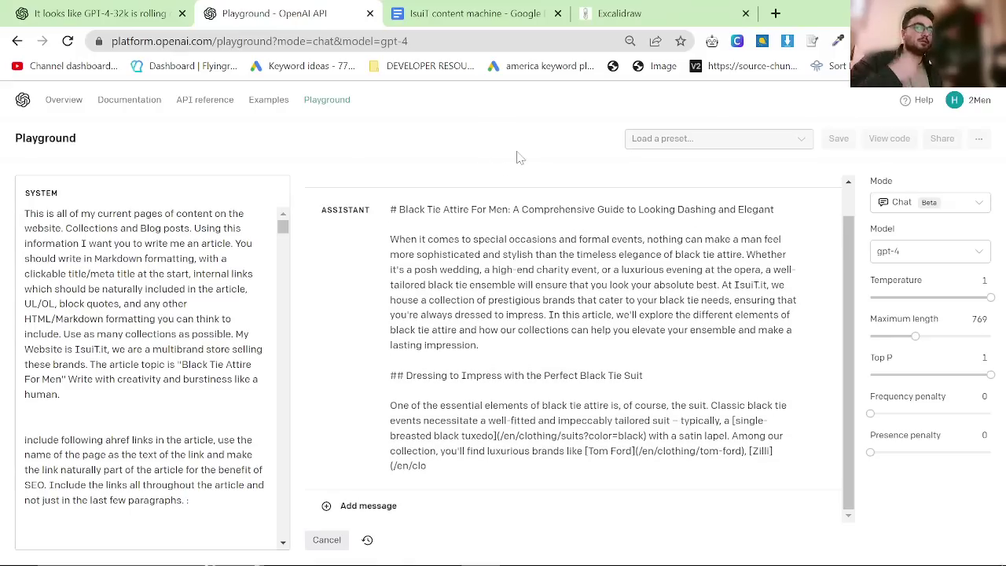
# Hand-write the price 0.06 below the token diagram.
pyautogui.click(620, 14)
pyautogui.scroll(-5, 616, 344)
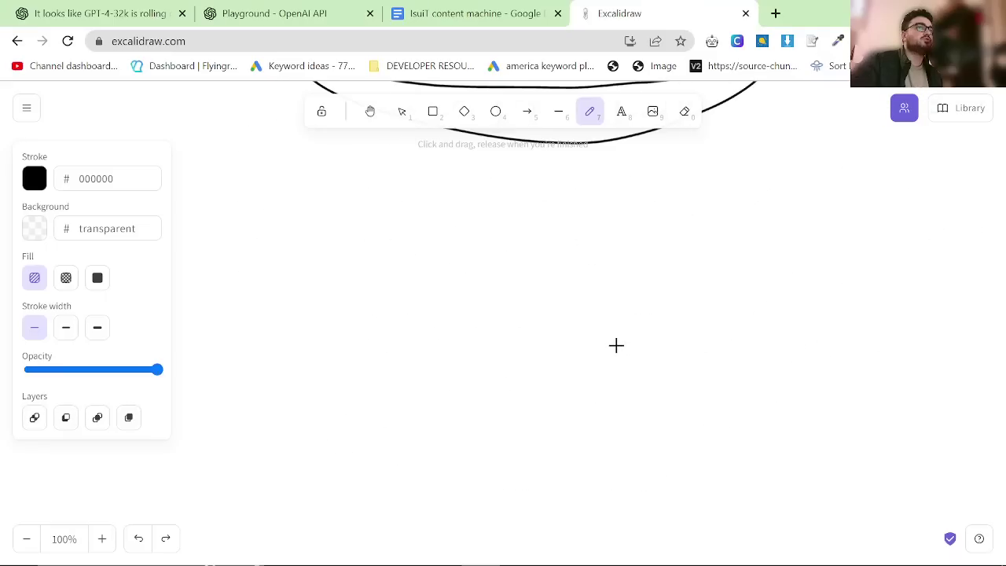
pyautogui.scroll(5, 615, 343)
pyautogui.scroll(-5, 599, 359)
pyautogui.click(267, 13)
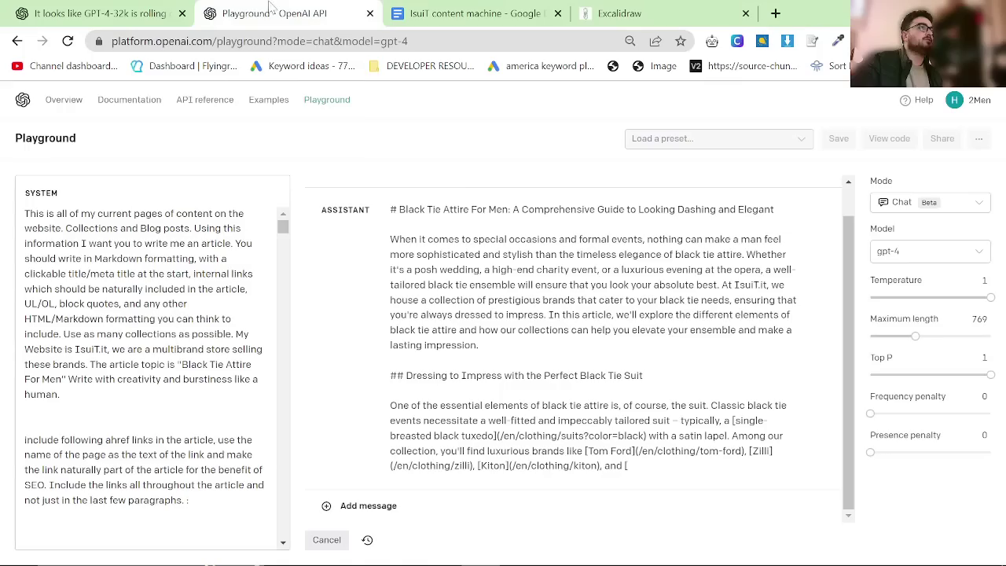
pyautogui.click(620, 13)
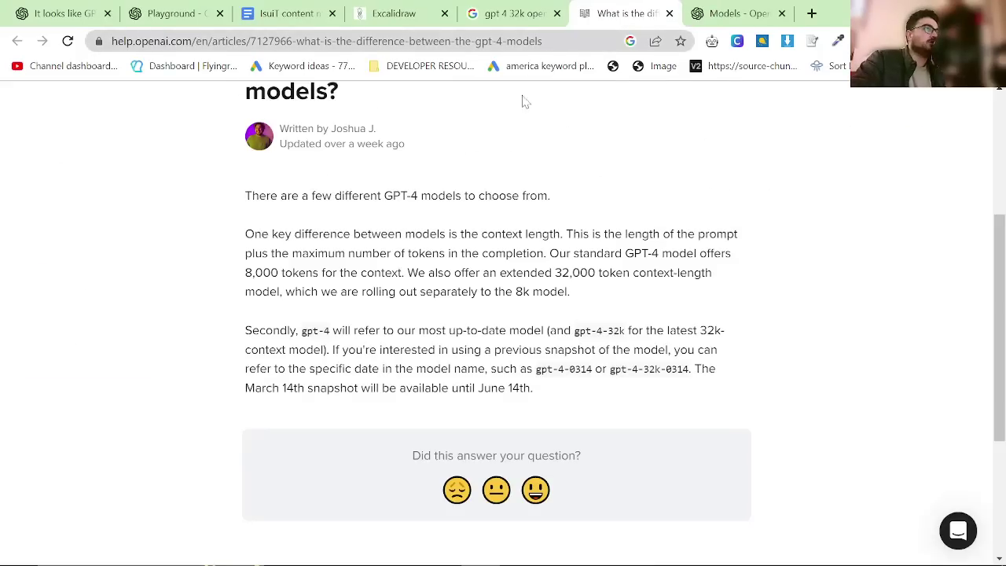
pyautogui.moveTo(595, 562)
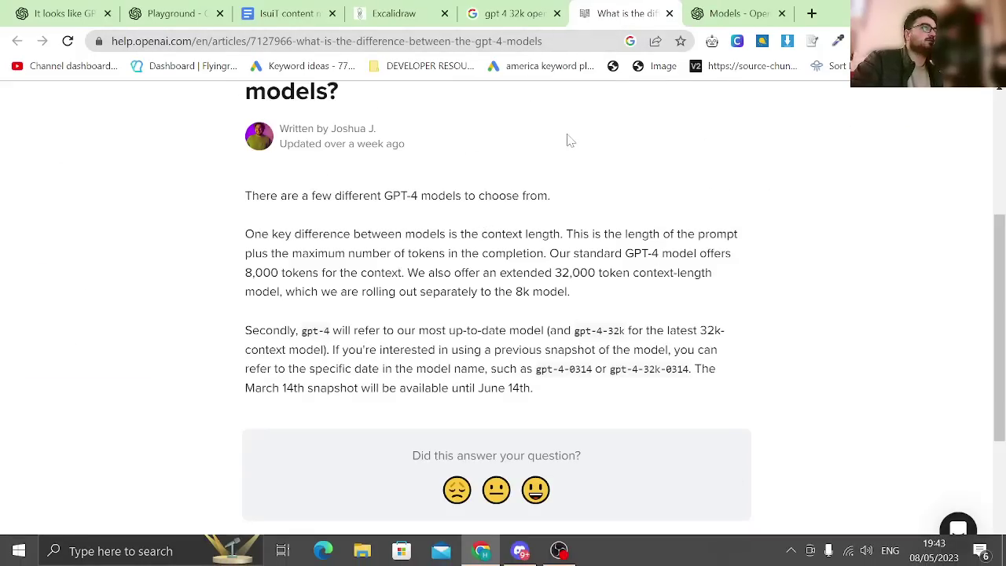
pyautogui.click(531, 8)
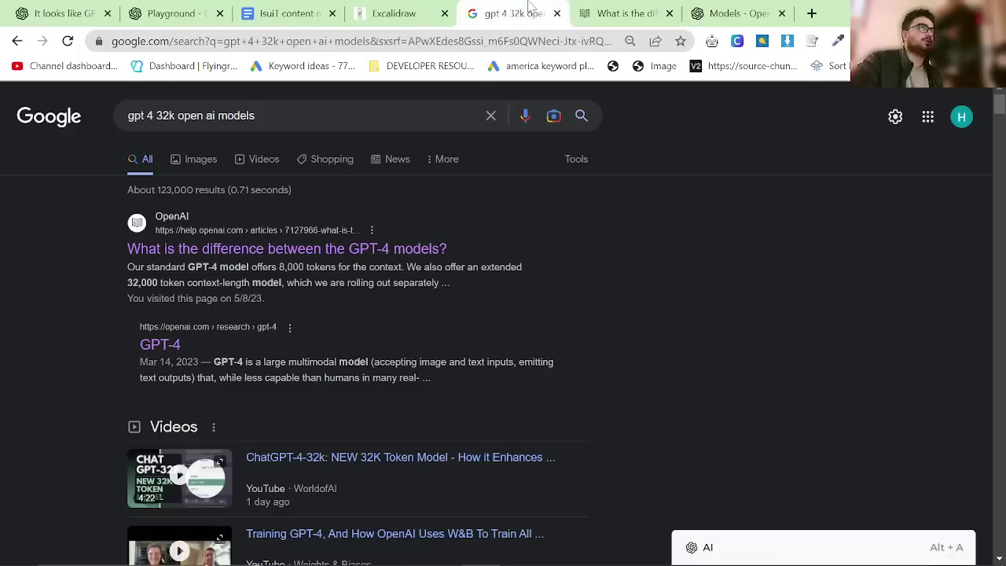
pyautogui.click(401, 11)
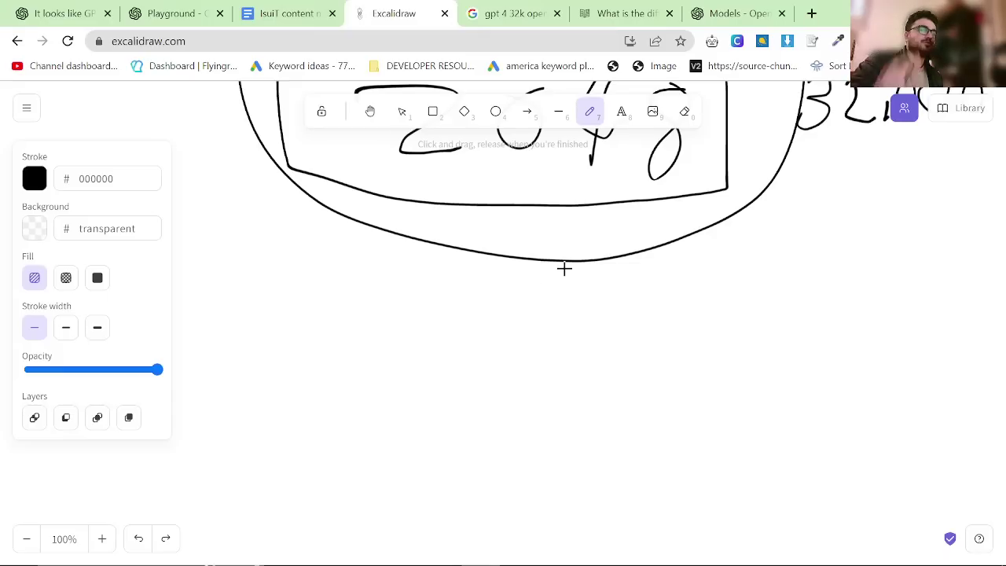
pyautogui.scroll(4, 564, 268)
pyautogui.scroll(-6, 624, 349)
pyautogui.moveTo(429, 285)
pyautogui.mouseDown()
pyautogui.moveTo(421, 296)
pyautogui.moveTo(464, 300)
pyautogui.mouseUp()
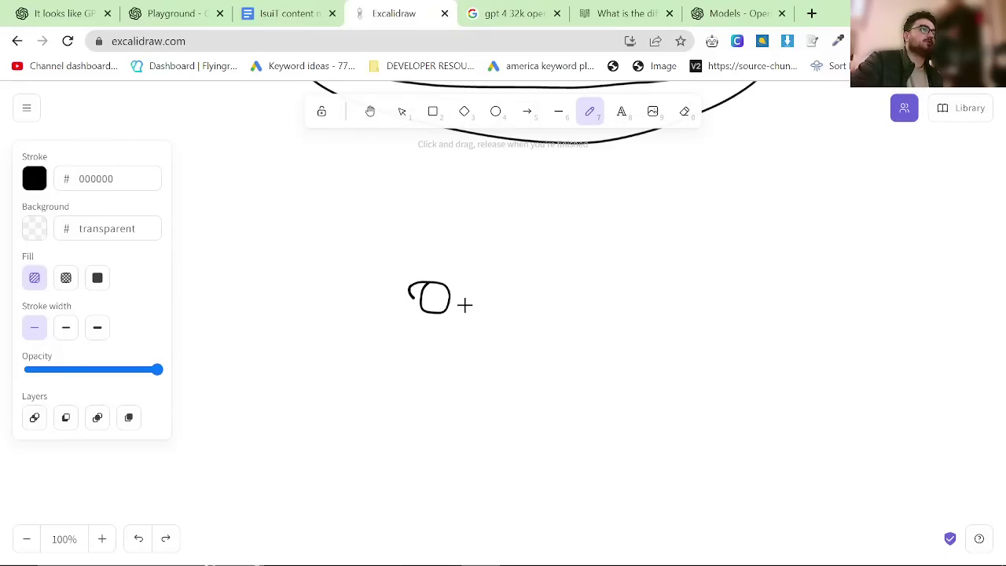
pyautogui.moveTo(498, 288)
pyautogui.mouseDown()
pyautogui.moveTo(493, 315)
pyautogui.moveTo(511, 288)
pyautogui.moveTo(532, 312)
pyautogui.mouseUp()
# Write 0.12 under 0.06, then cross out both prices.
pyautogui.scroll(4, 366, 257)
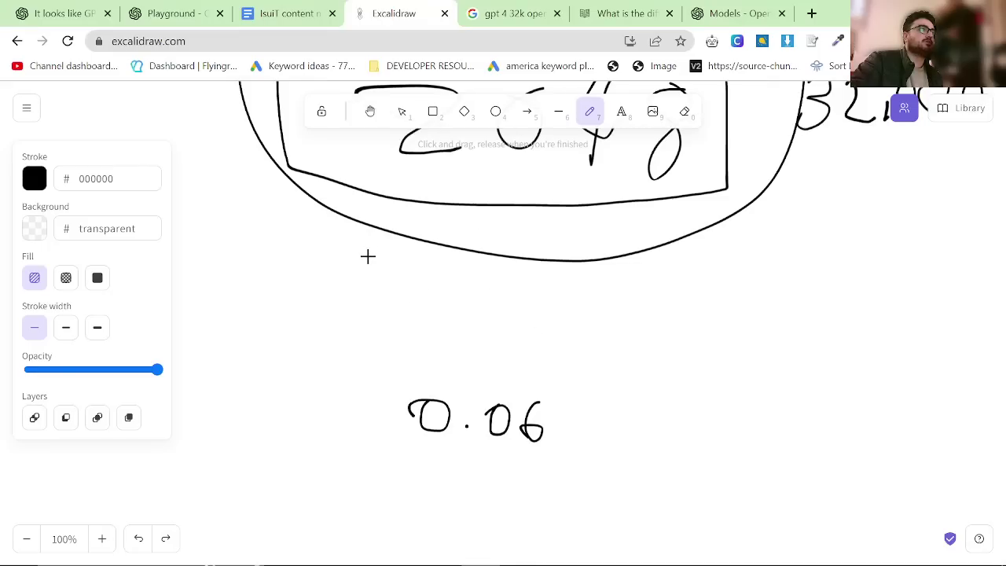
pyautogui.scroll(-4, 400, 290)
pyautogui.click(441, 340)
pyautogui.moveTo(429, 353); pyautogui.dragTo(455, 350)
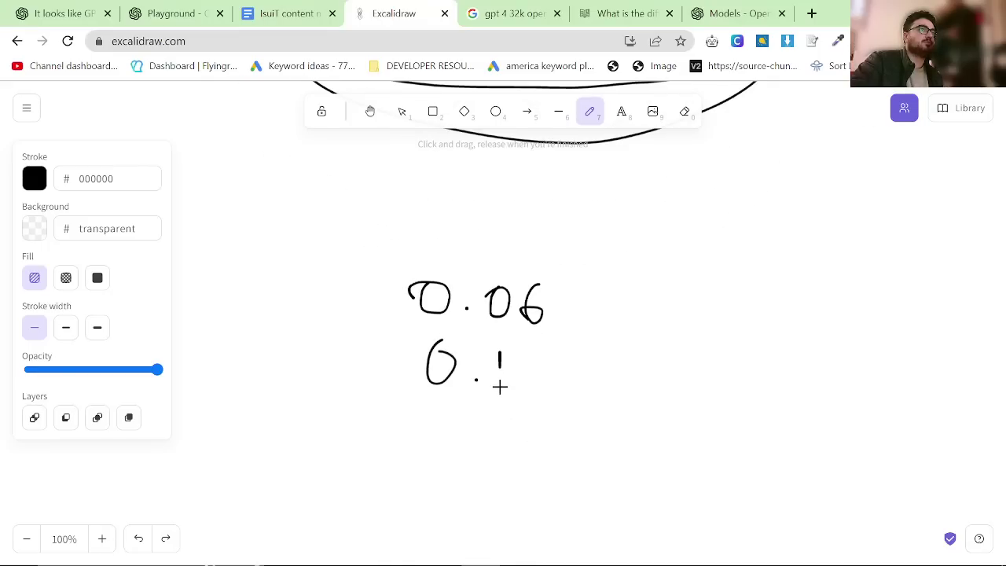
pyautogui.moveTo(522, 358); pyautogui.dragTo(571, 396)
pyautogui.moveTo(428, 349); pyautogui.dragTo(543, 403)
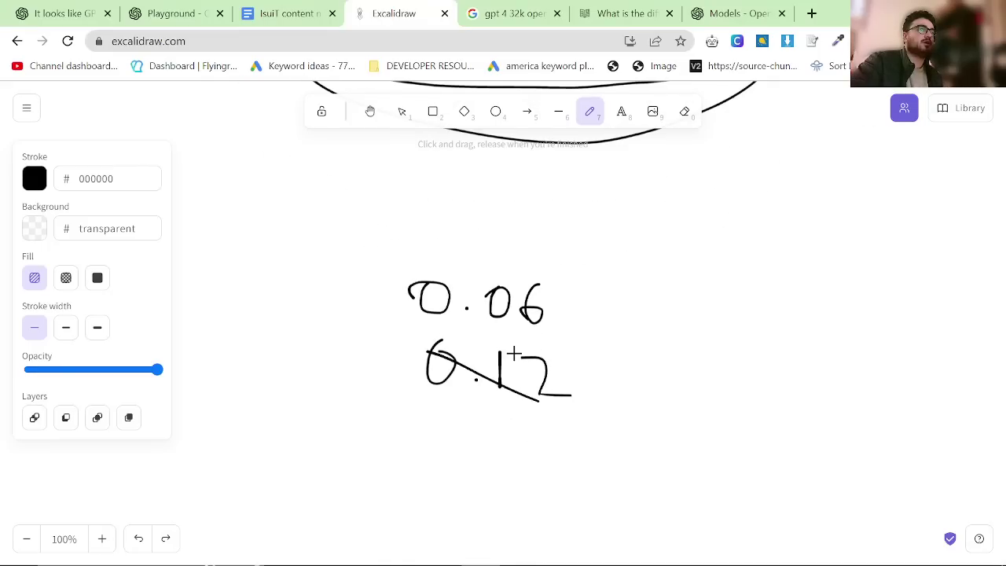
pyautogui.moveTo(393, 386); pyautogui.dragTo(515, 352)
pyautogui.moveTo(432, 240); pyautogui.dragTo(512, 313)
pyautogui.moveTo(515, 269); pyautogui.dragTo(421, 350)
# Underline the 32,000 token figure.
pyautogui.scroll(5, 505, 391)
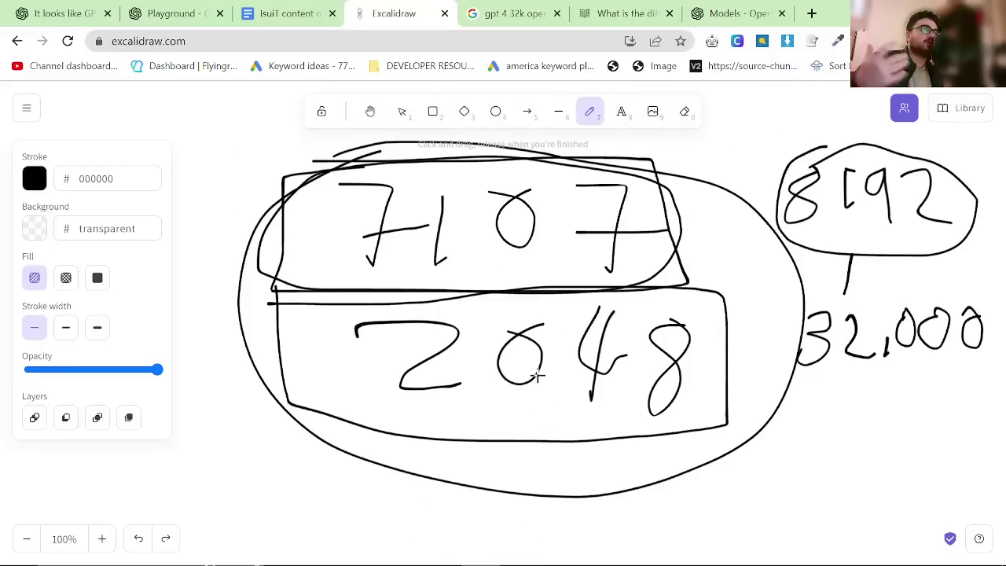
pyautogui.moveTo(789, 381); pyautogui.dragTo(997, 370)
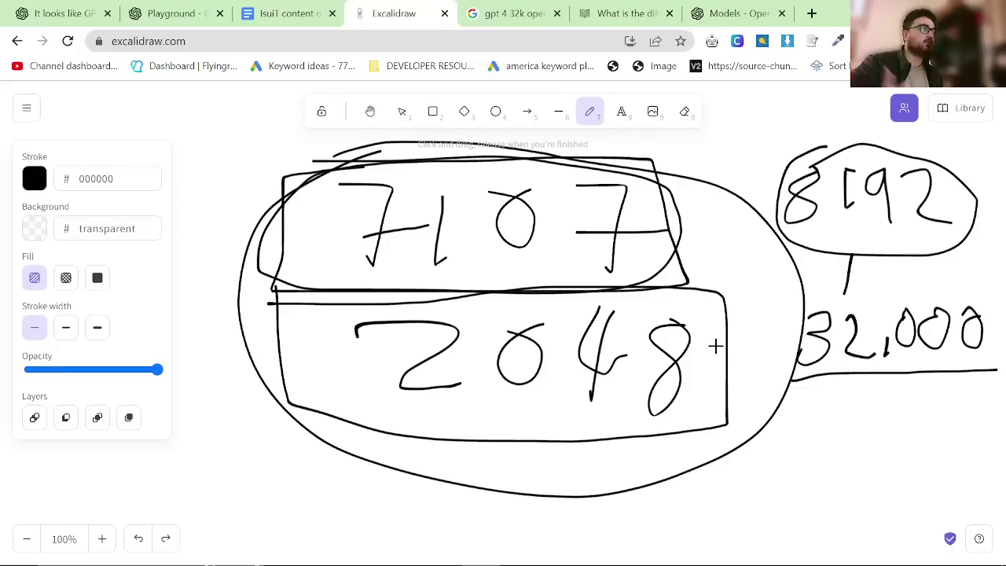
pyautogui.moveTo(779, 560)
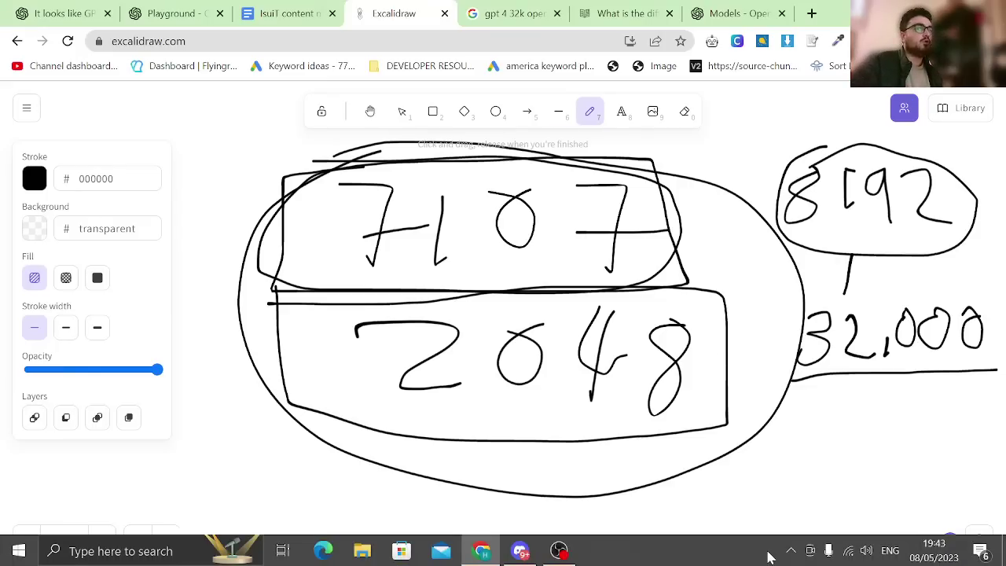
pyautogui.scroll(-2, 624, 404)
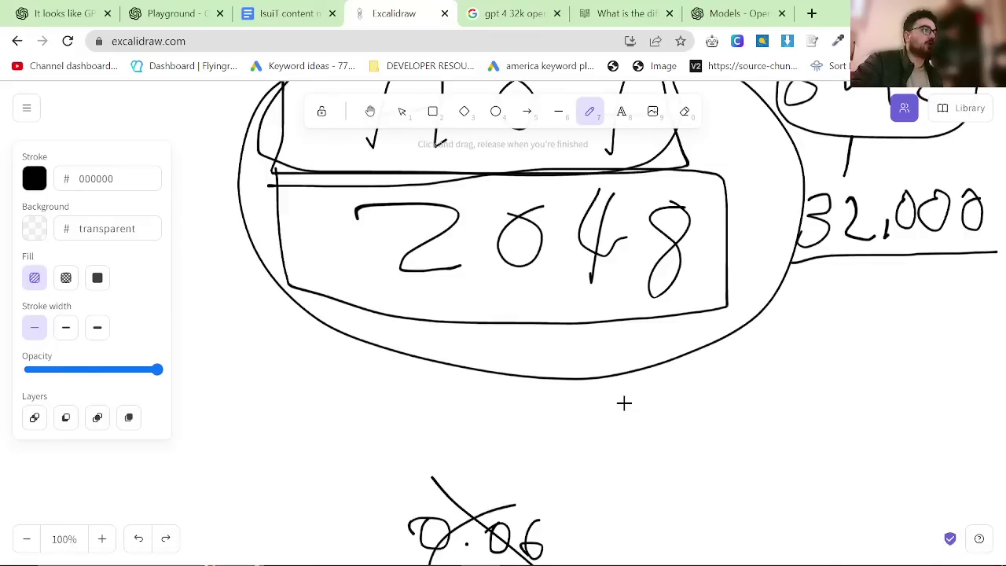
pyautogui.scroll(-3, 620, 393)
pyautogui.scroll(2, 667, 393)
pyautogui.scroll(-6, 629, 370)
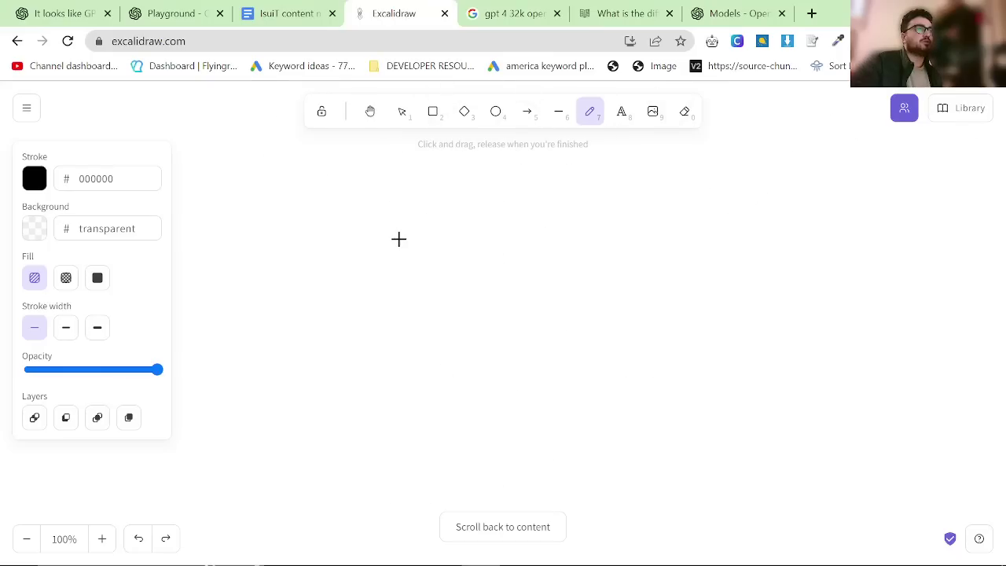
# Write the note '1000 = $50' on an empty area of the canvas.
pyautogui.moveTo(354, 210); pyautogui.dragTo(358, 267)
pyautogui.moveTo(395, 207)
pyautogui.mouseDown()
pyautogui.moveTo(385, 236)
pyautogui.moveTo(393, 212)
pyautogui.moveTo(431, 213)
pyautogui.mouseUp()
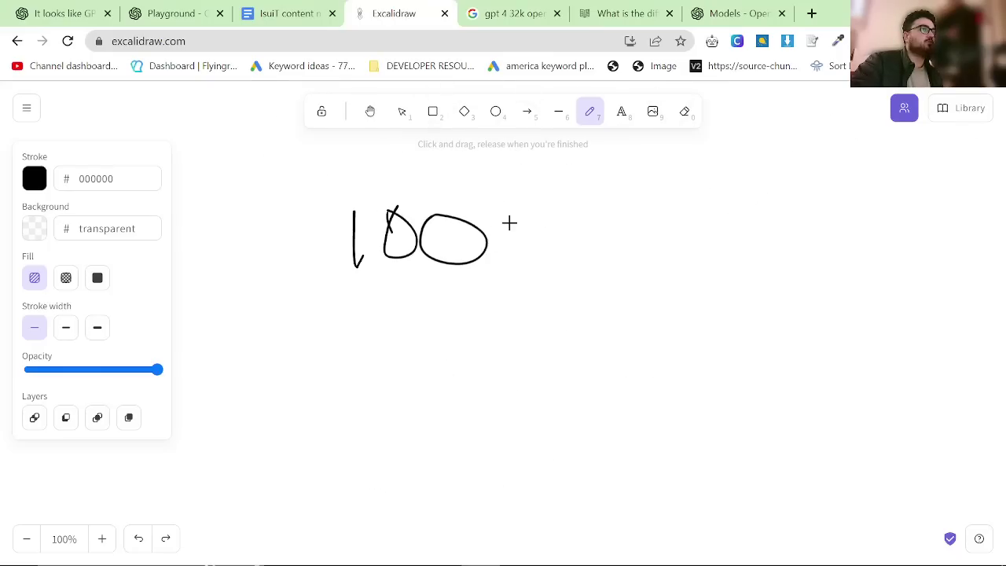
pyautogui.click(576, 222)
pyautogui.moveTo(513, 217); pyautogui.dragTo(645, 221)
pyautogui.moveTo(605, 252); pyautogui.dragTo(664, 250)
pyautogui.moveTo(709, 194)
pyautogui.mouseDown()
pyautogui.moveTo(705, 256)
pyautogui.moveTo(725, 258)
pyautogui.mouseUp()
pyautogui.moveTo(791, 193); pyautogui.dragTo(771, 252)
pyautogui.moveTo(832, 205); pyautogui.dragTo(824, 226)
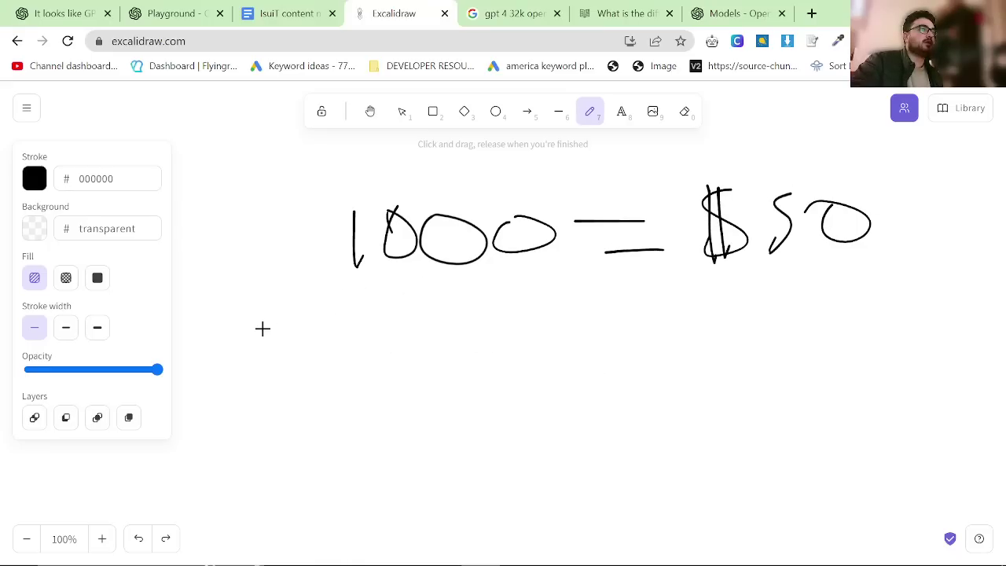
# Open the organization's API Usage page and show usage as a cumulative total.
pyautogui.scroll(3, 368, 346)
pyautogui.scroll(-2, 368, 346)
pyautogui.click(735, 14)
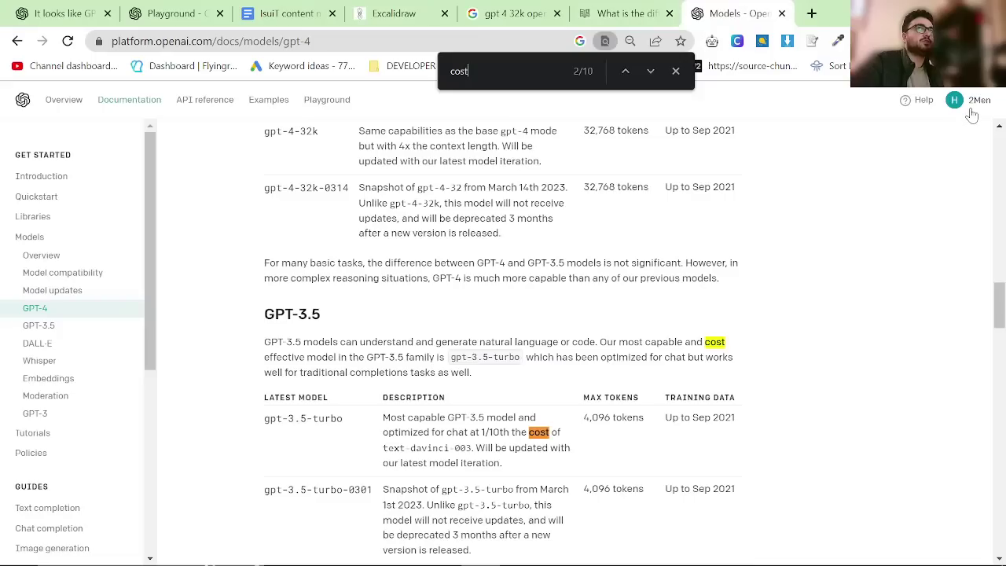
pyautogui.click(973, 110)
pyautogui.click(901, 188)
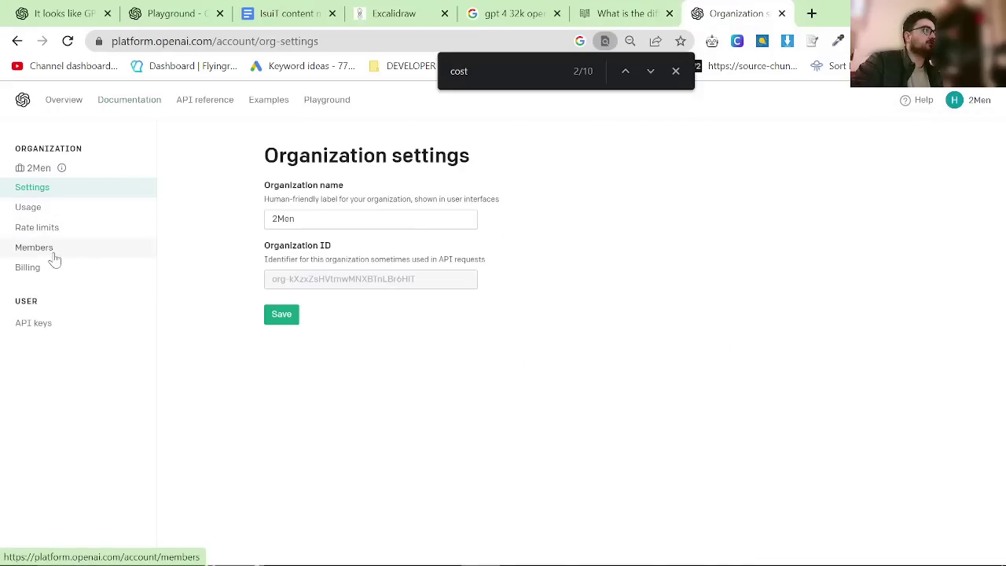
pyautogui.click(69, 209)
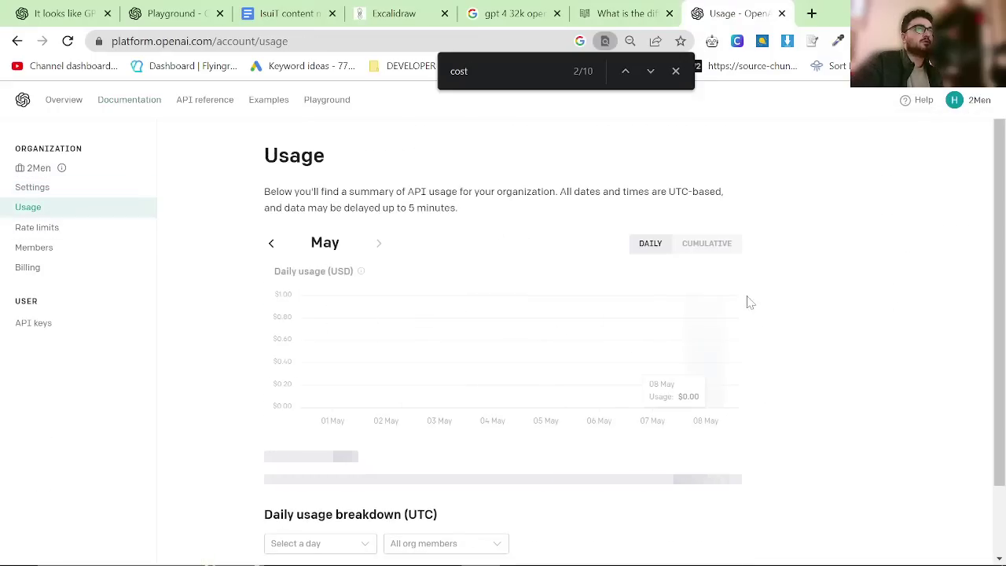
pyautogui.click(712, 245)
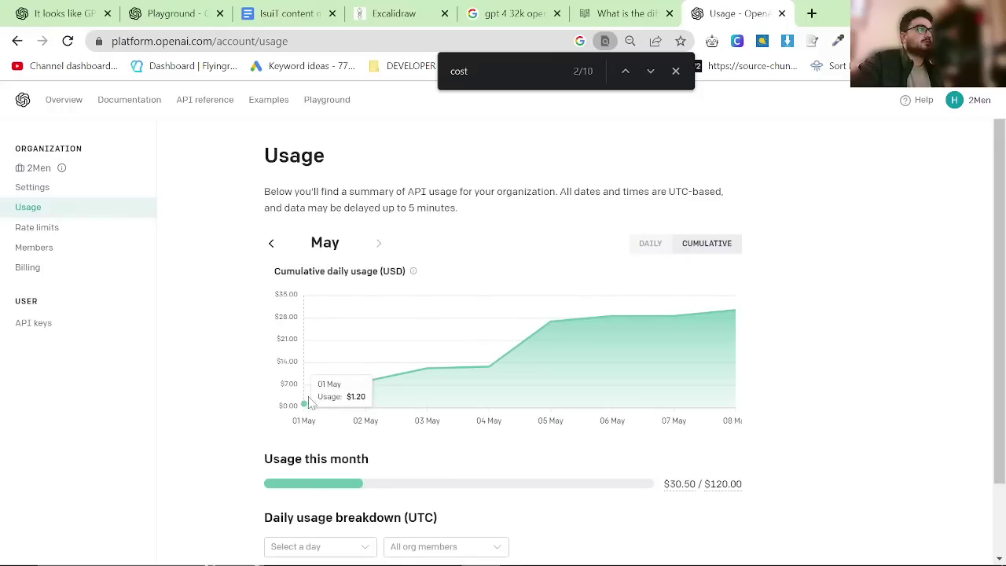
# Step through cumulative spending for April, May, February and March.
pyautogui.click(273, 245)
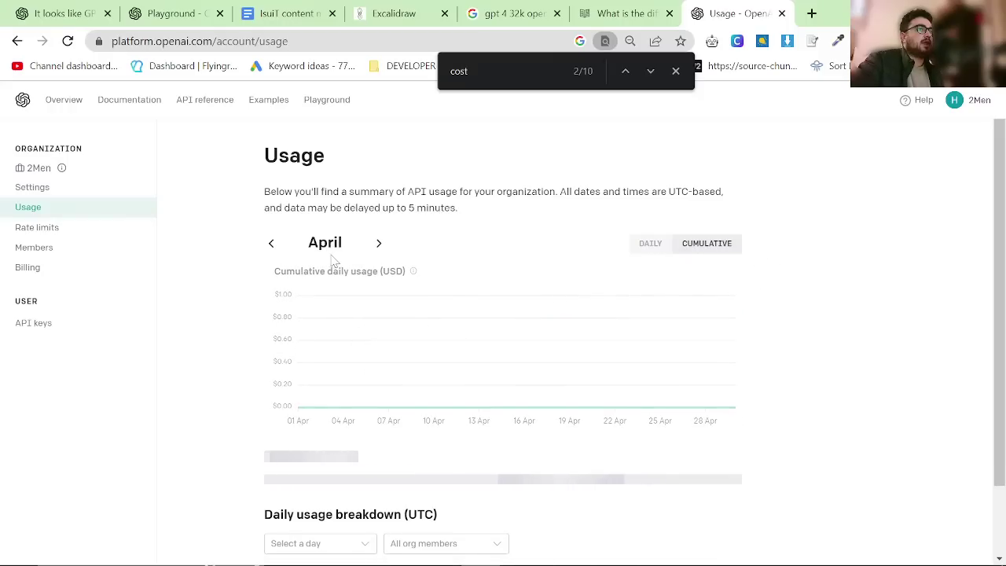
pyautogui.scroll(-1, 419, 292)
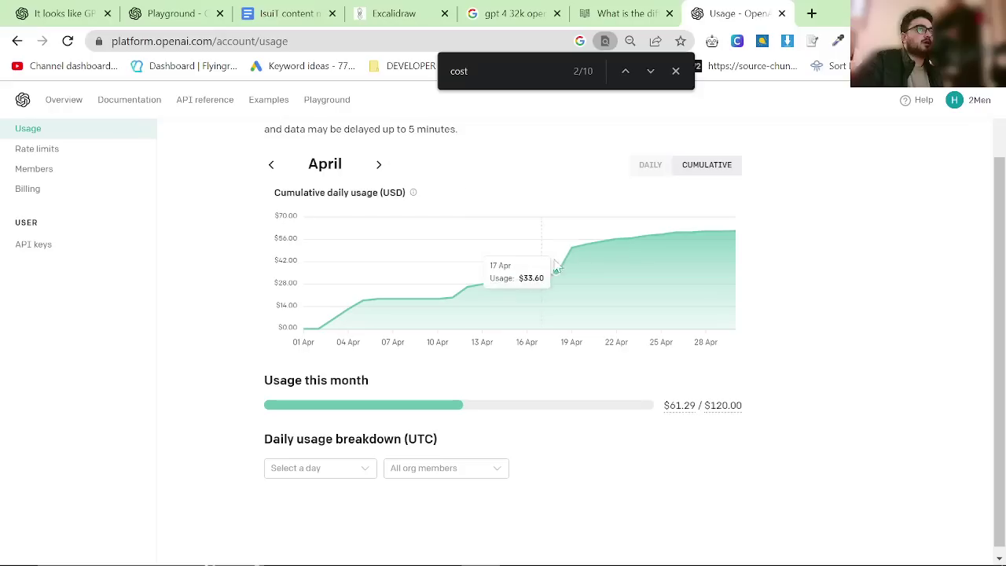
pyautogui.click(380, 167)
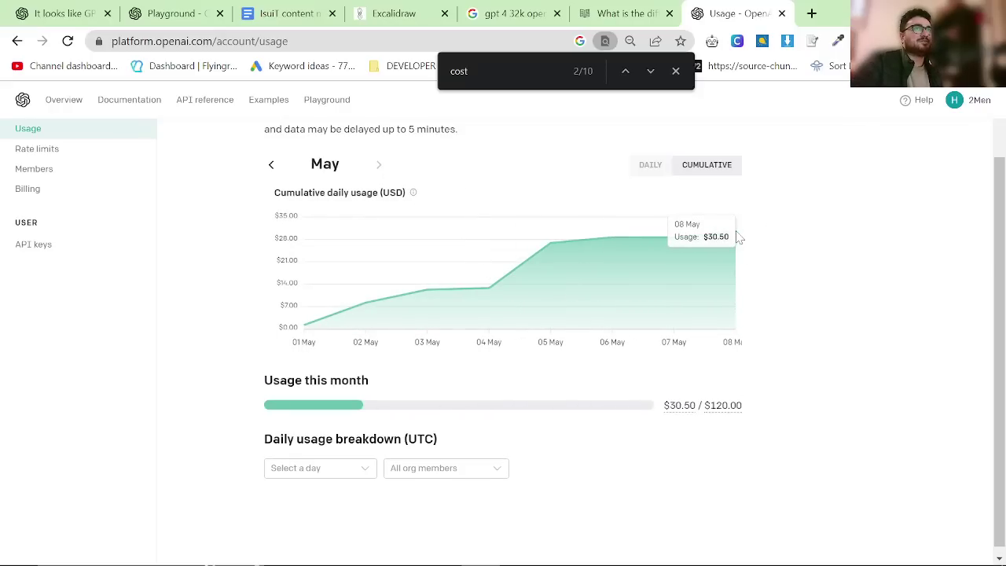
pyautogui.click(272, 165)
pyautogui.click(272, 165)
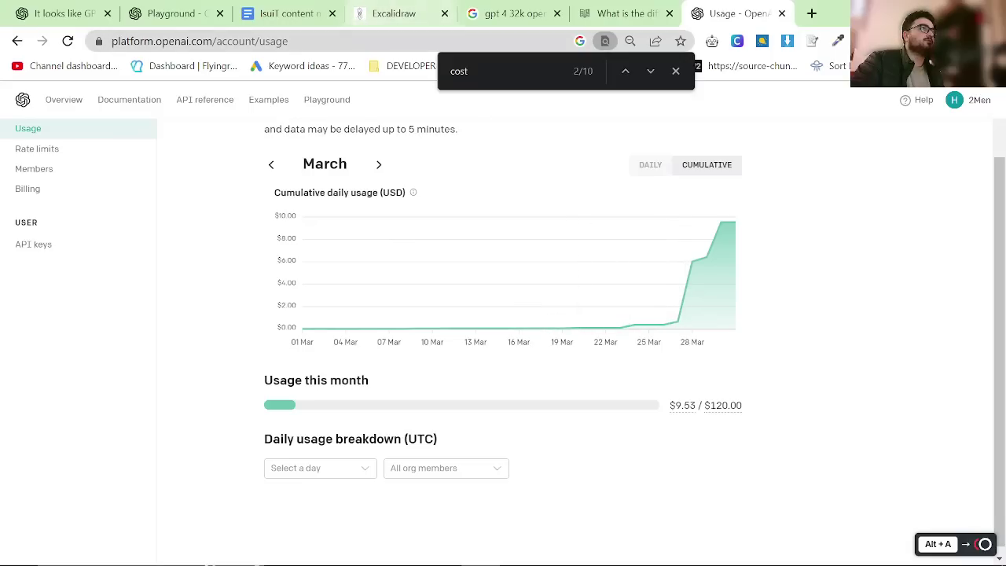
pyautogui.click(378, 165)
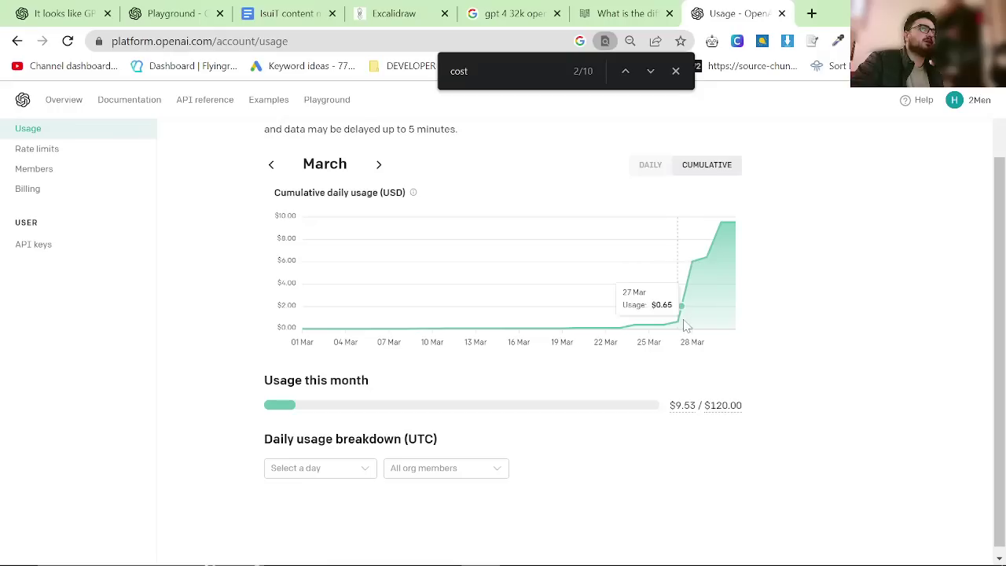
pyautogui.hotkey('alt', 'Tab')
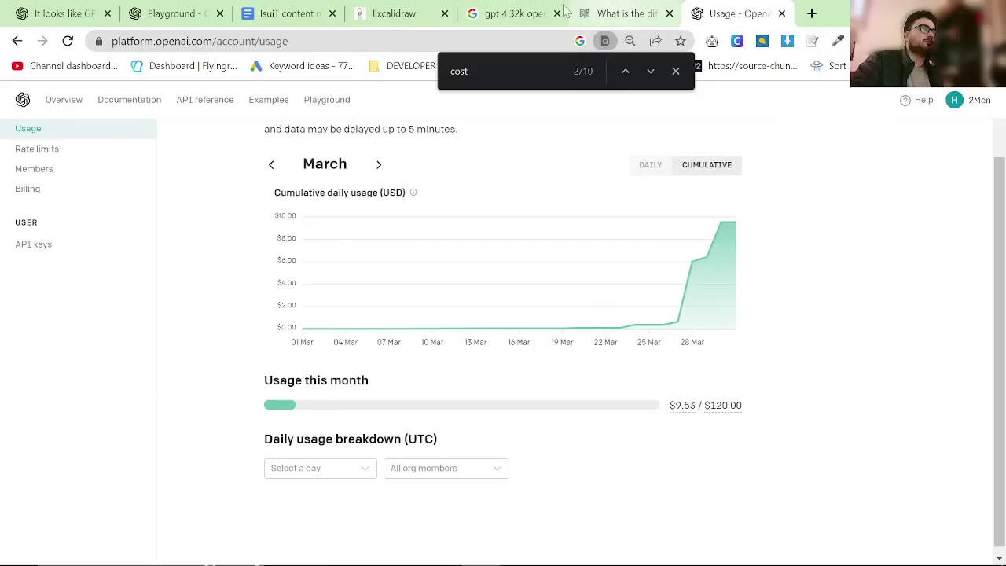
pyautogui.click(389, 13)
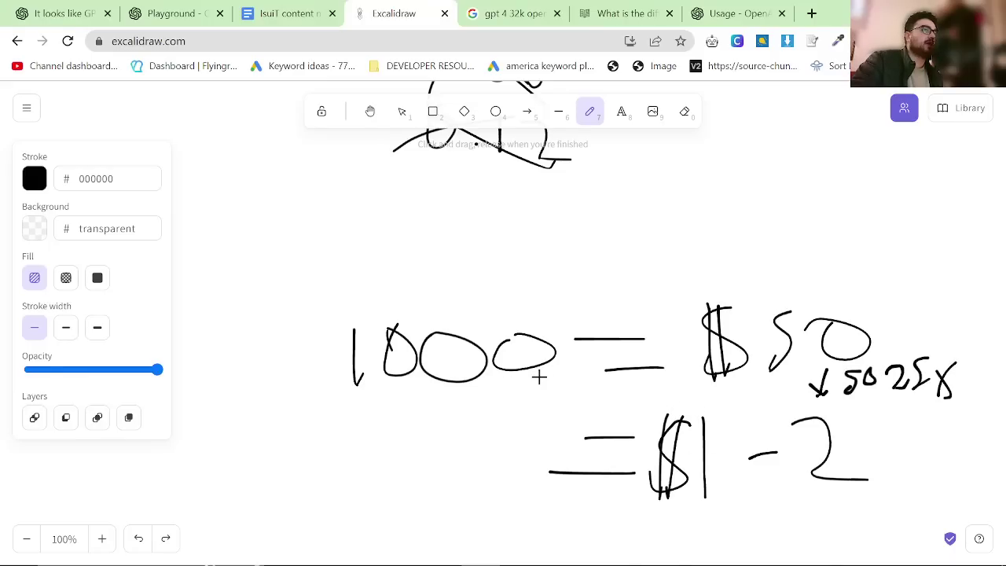
pyautogui.scroll(10, 538, 377)
pyautogui.scroll(-3, 534, 380)
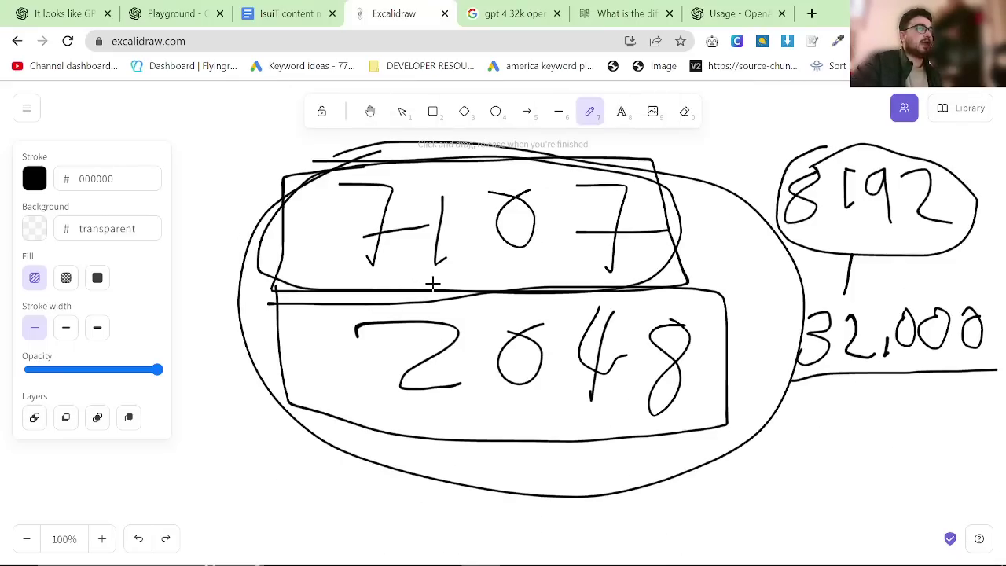
pyautogui.scroll(-4, 489, 309)
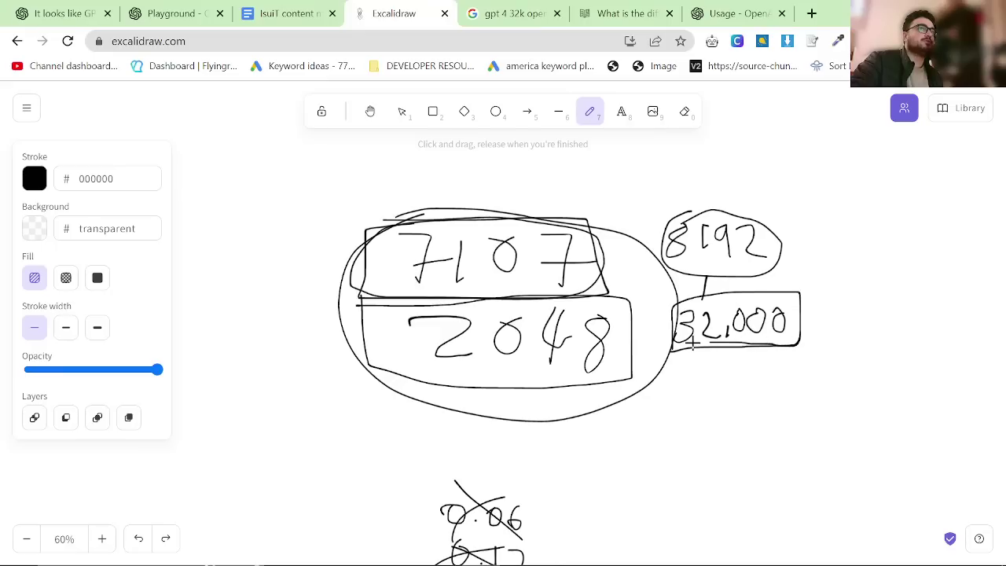
pyautogui.click(287, 13)
pyautogui.click(198, 8)
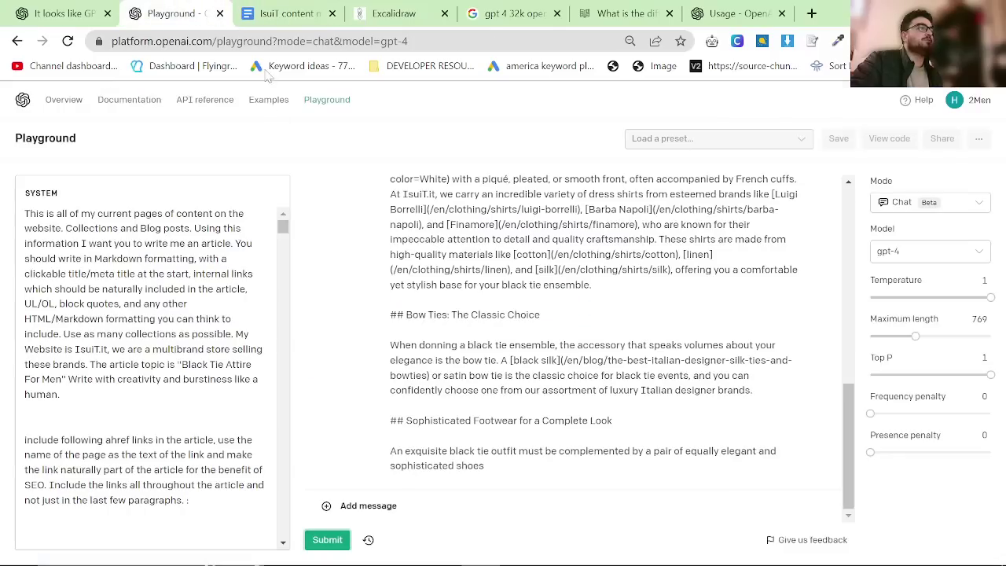
pyautogui.hotkey('ctrl', 'v')
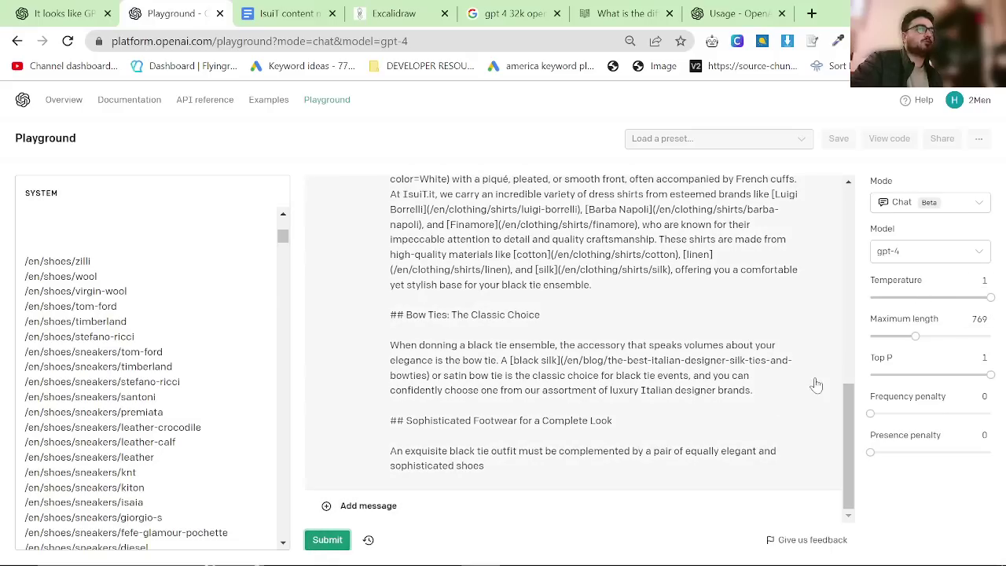
pyautogui.moveTo(915, 336); pyautogui.dragTo(944, 337)
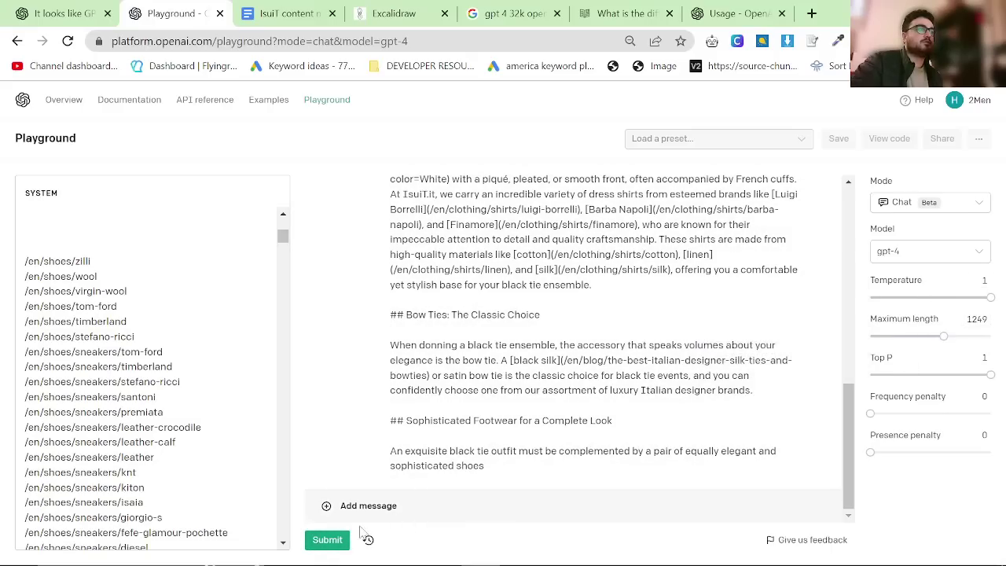
pyautogui.click(327, 540)
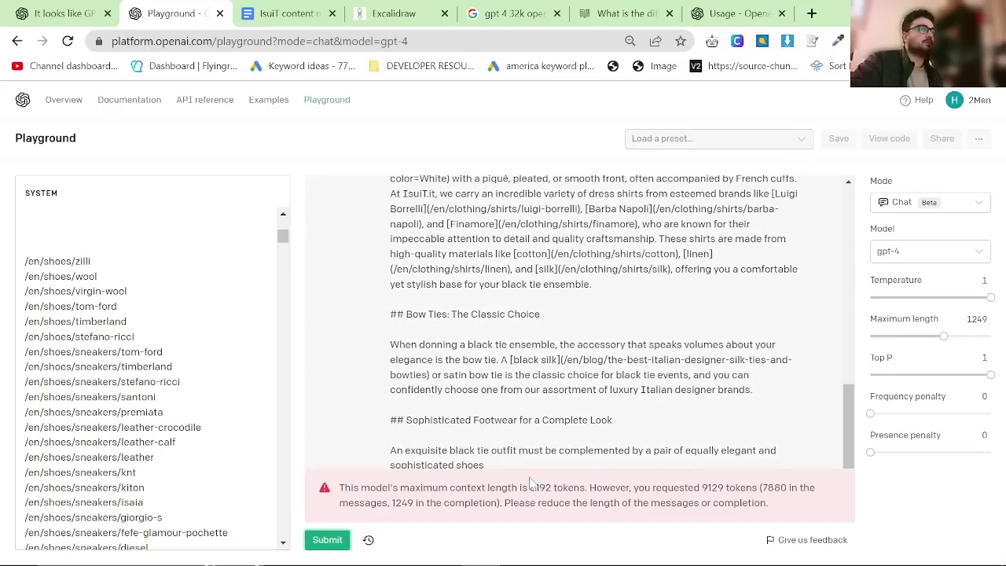
pyautogui.hotkey('alt', 'a')
pyautogui.moveTo(769, 504); pyautogui.dragTo(351, 488)
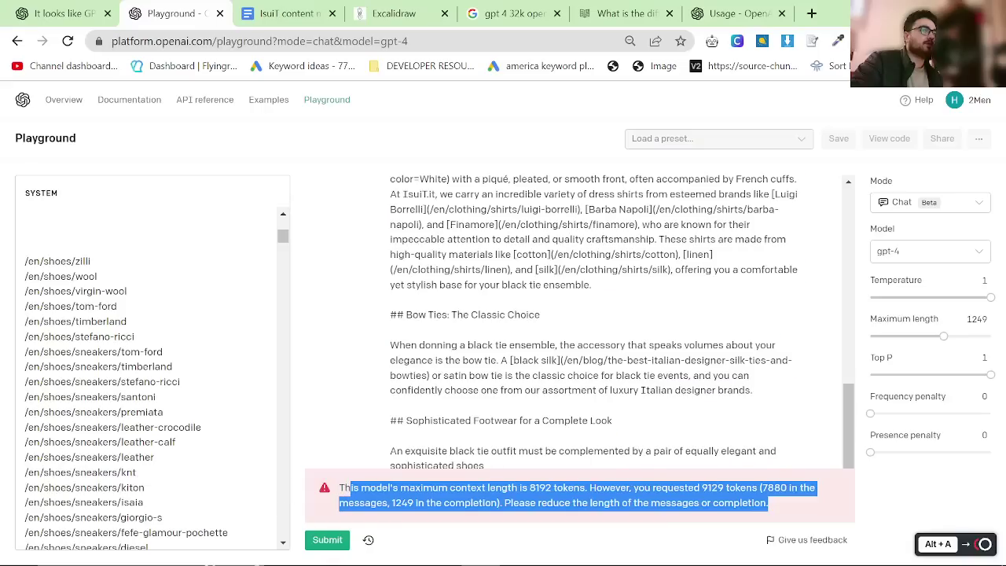
pyautogui.click(351, 488)
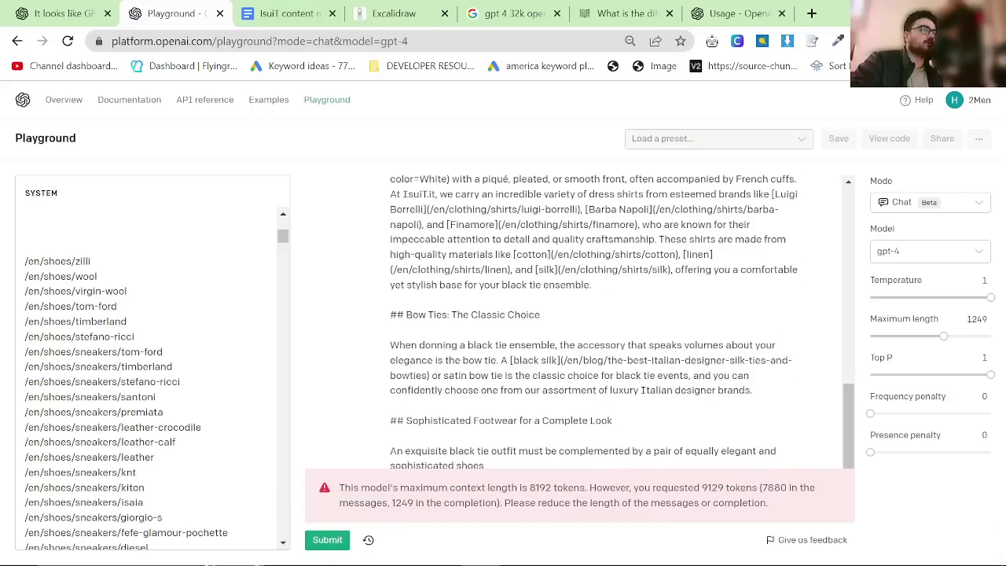
pyautogui.hotkey('alt', 'a')
pyautogui.doubleClick(541, 487)
pyautogui.click(541, 487)
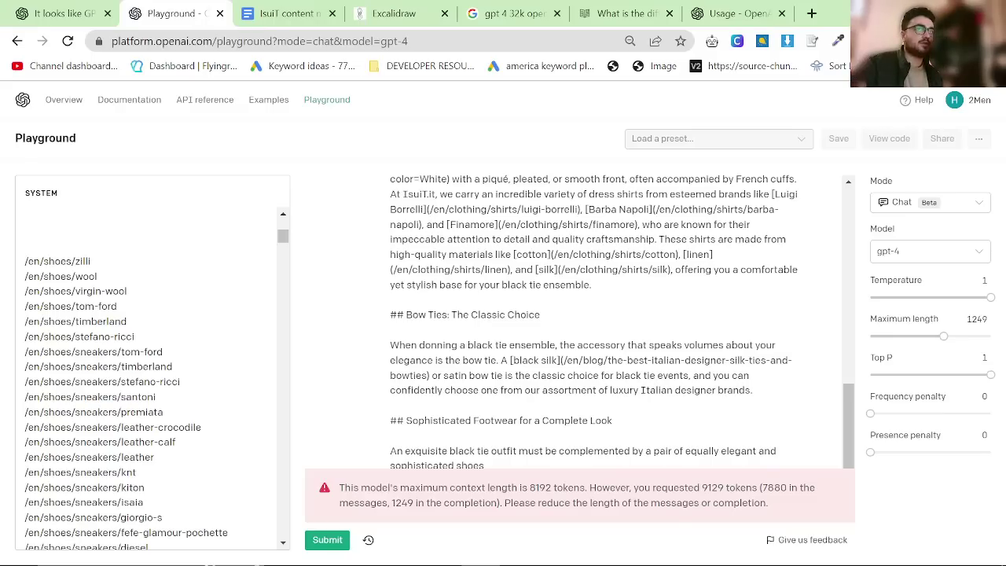
# Confirm gpt-4 as the model and review the start of the system prompt.
pyautogui.click(967, 253)
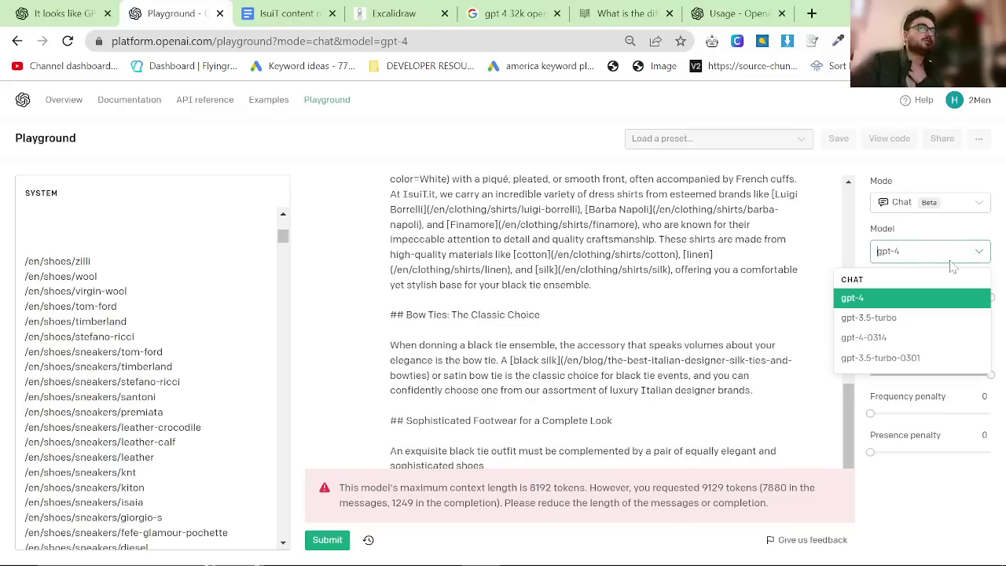
pyautogui.click(949, 262)
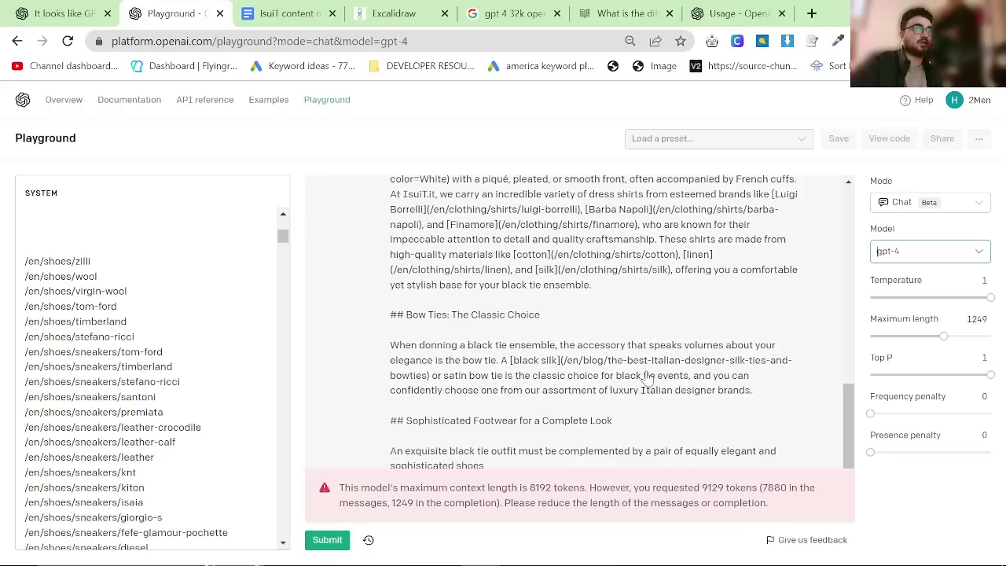
pyautogui.scroll(15, 643, 382)
pyautogui.scroll(5, 150, 361)
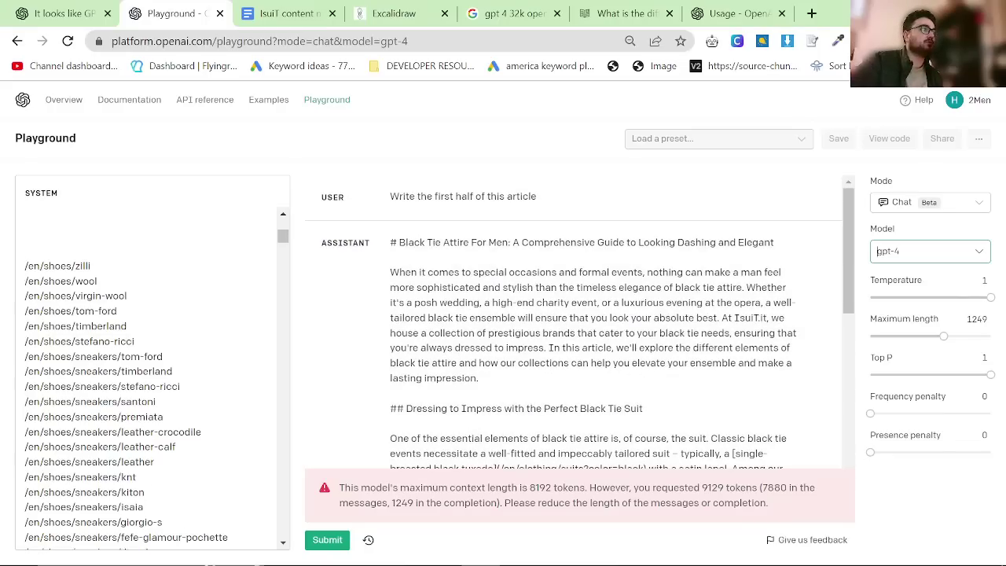
pyautogui.hotkey('alt', 'a')
pyautogui.moveTo(24, 213); pyautogui.dragTo(156, 303)
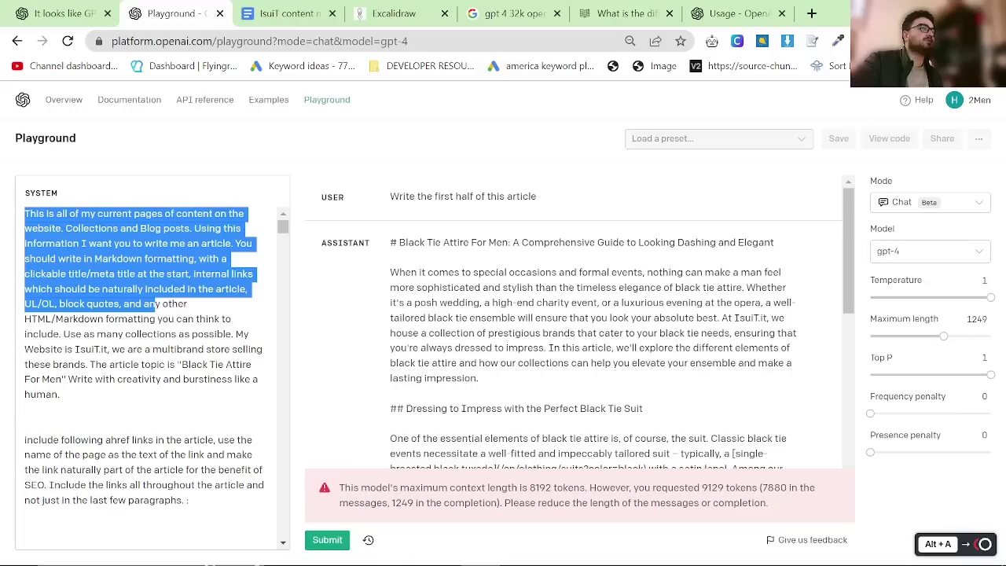
pyautogui.click(61, 394)
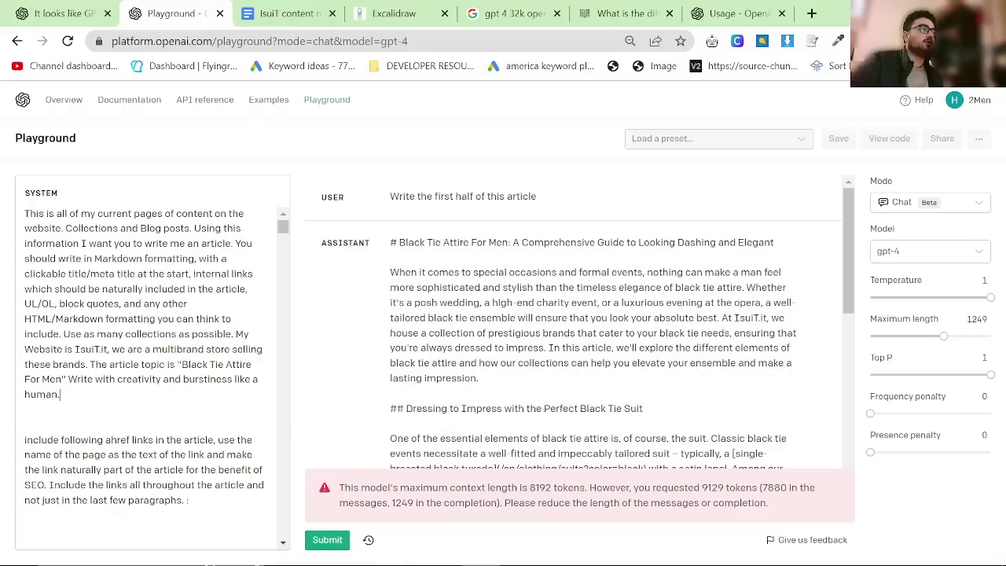
# Select and copy the entire generated black-tie article from the assistant's reply.
pyautogui.scroll(-2, 142, 361)
pyautogui.scroll(-2, 414, 401)
pyautogui.scroll(-5, 415, 406)
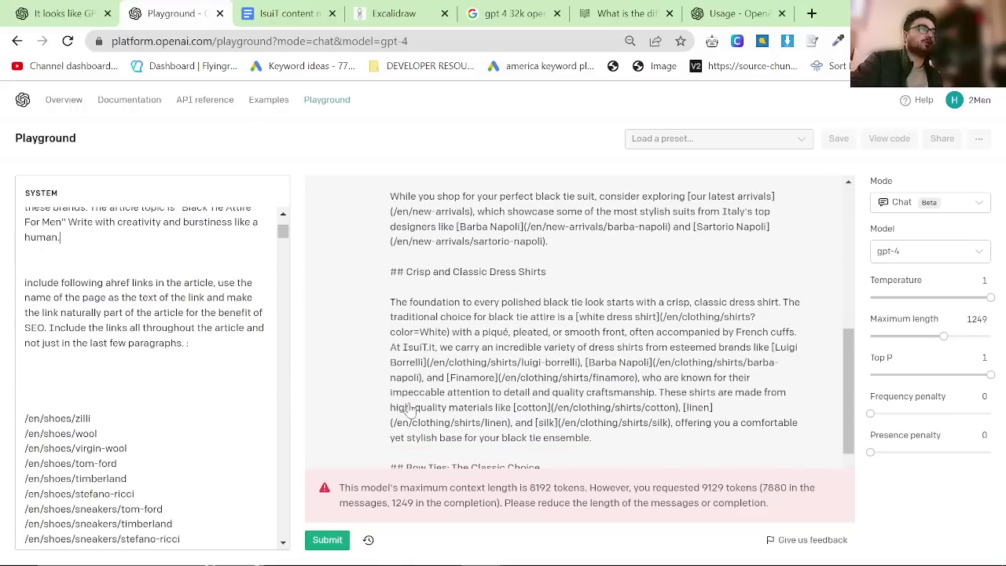
pyautogui.click(545, 383)
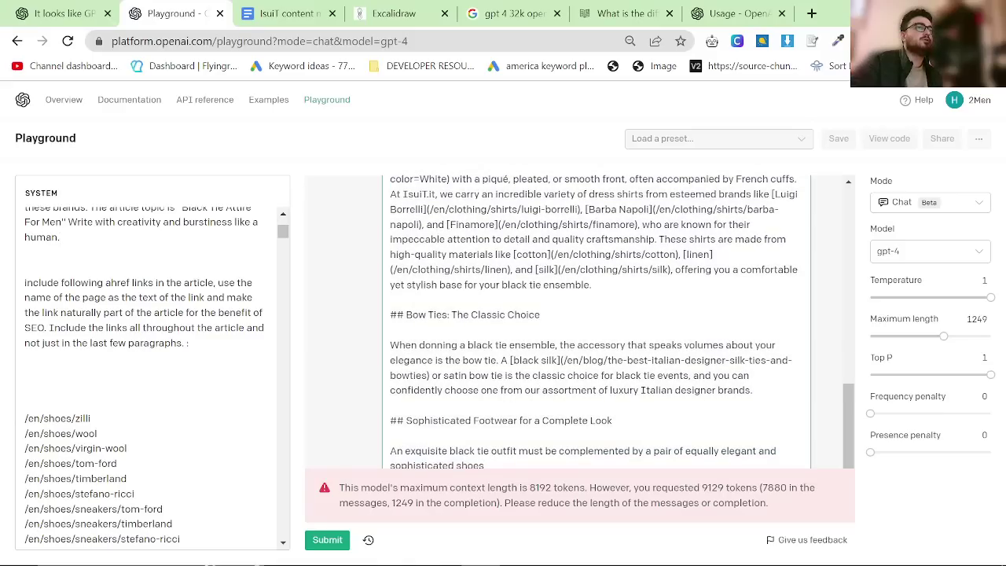
pyautogui.hotkey('ctrl', 'k')
pyautogui.press('Escape')
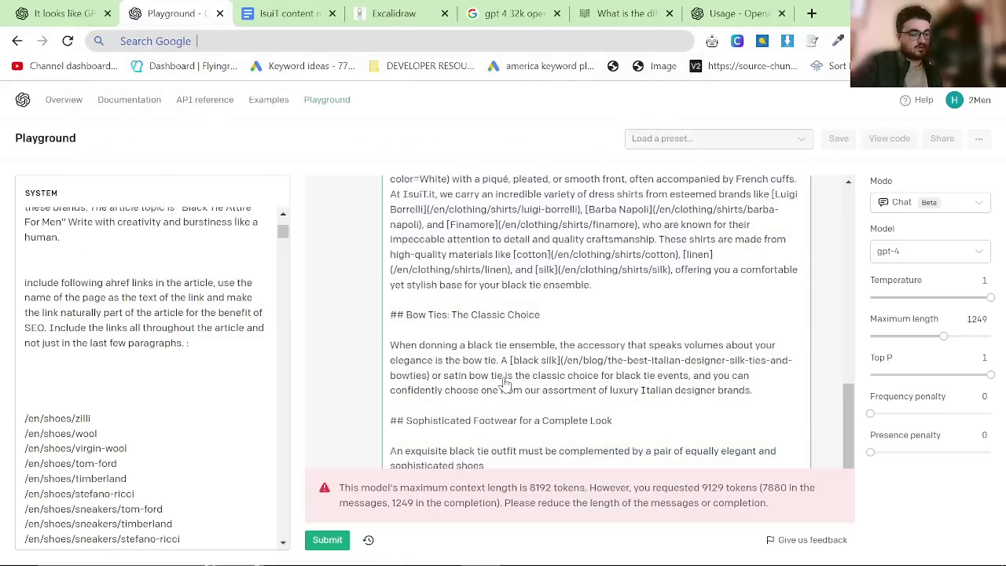
pyautogui.hotkey('alt', 'a')
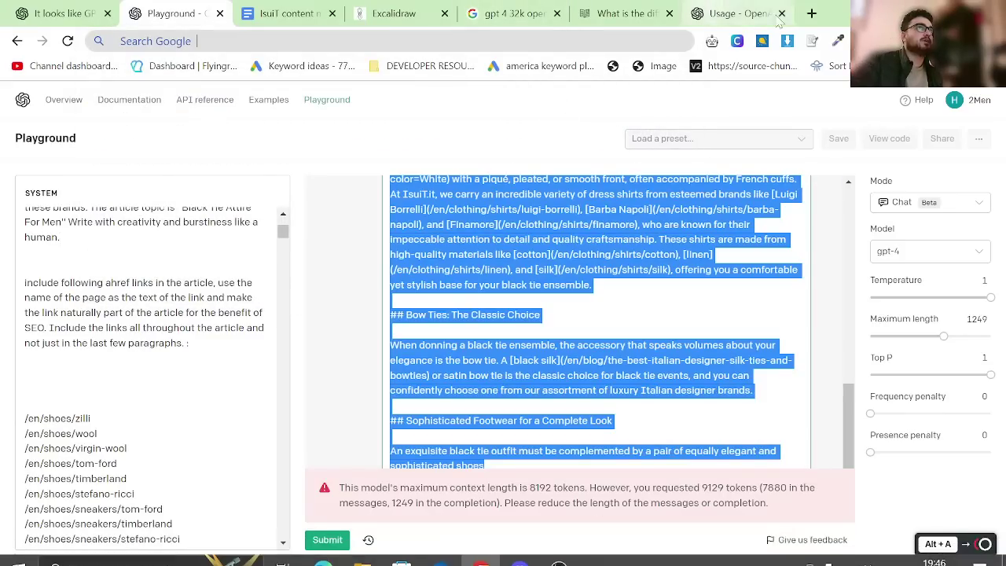
# Load markdowntohtml.com in a new tab and paste the black-tie article over the sample markdown.
pyautogui.click(812, 14)
pyautogui.write('m')
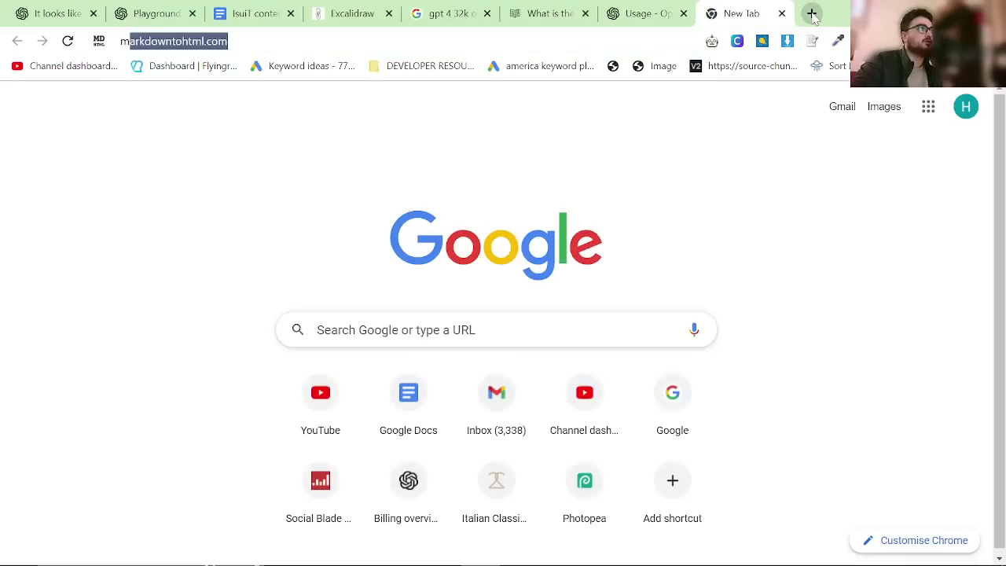
pyautogui.write('arkdo')
pyautogui.press('Return')
pyautogui.hotkey('alt', 'a')
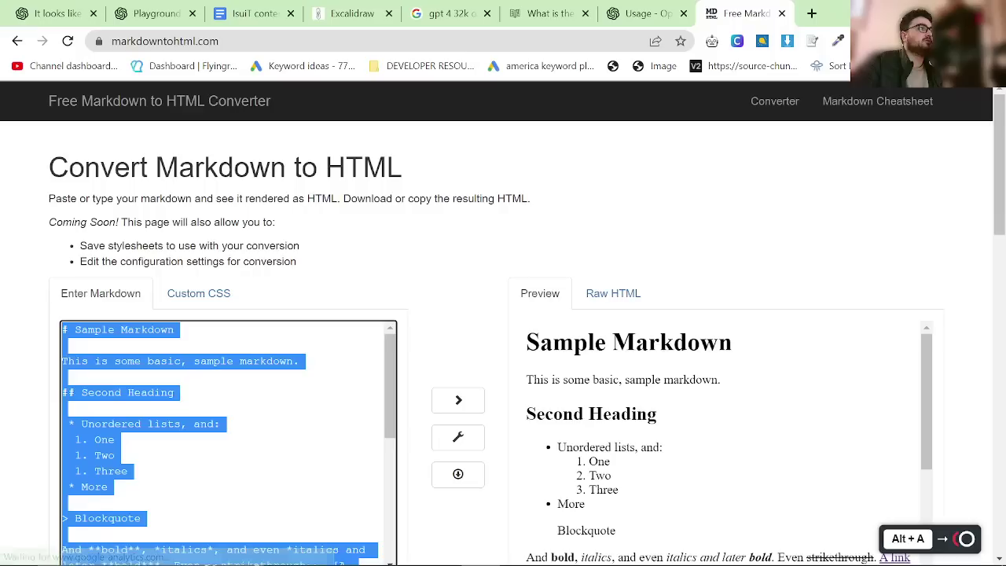
pyautogui.hotkey('ctrl', 'v')
# Review the article's raw HTML output and rendered preview, then return to the Playground.
pyautogui.click(601, 274)
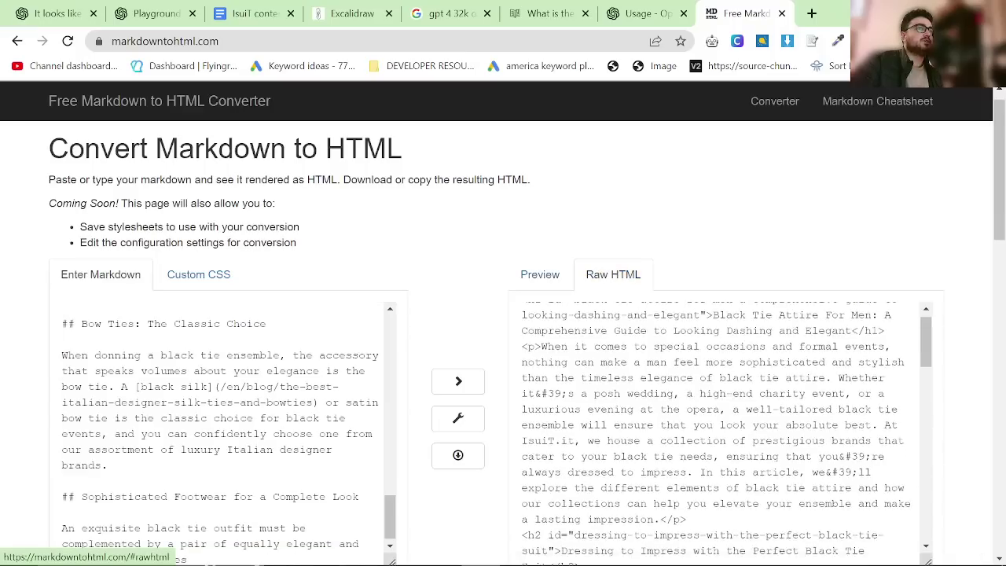
pyautogui.scroll(-20, 716, 424)
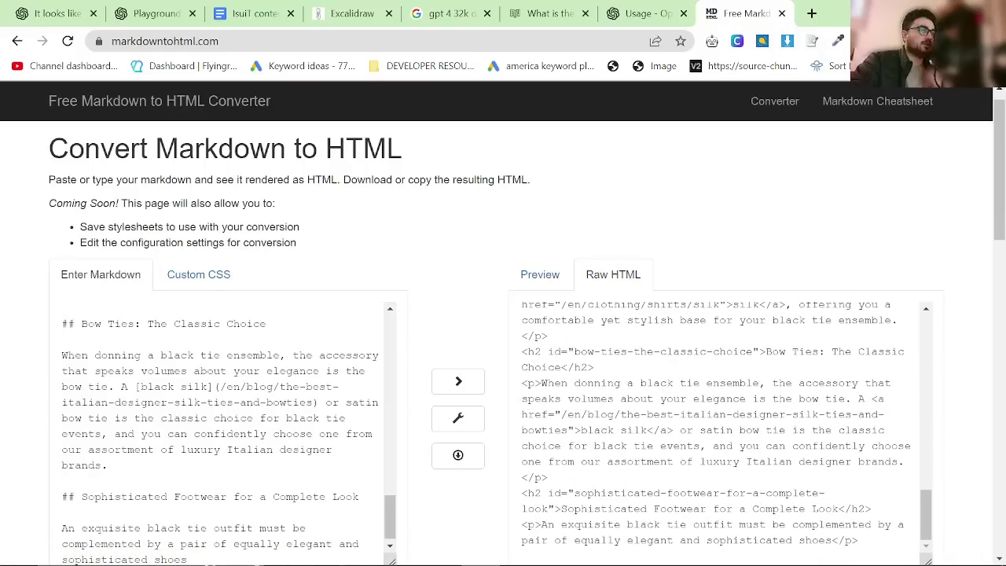
pyautogui.scroll(-2, 480, 286)
pyautogui.scroll(2, 480, 285)
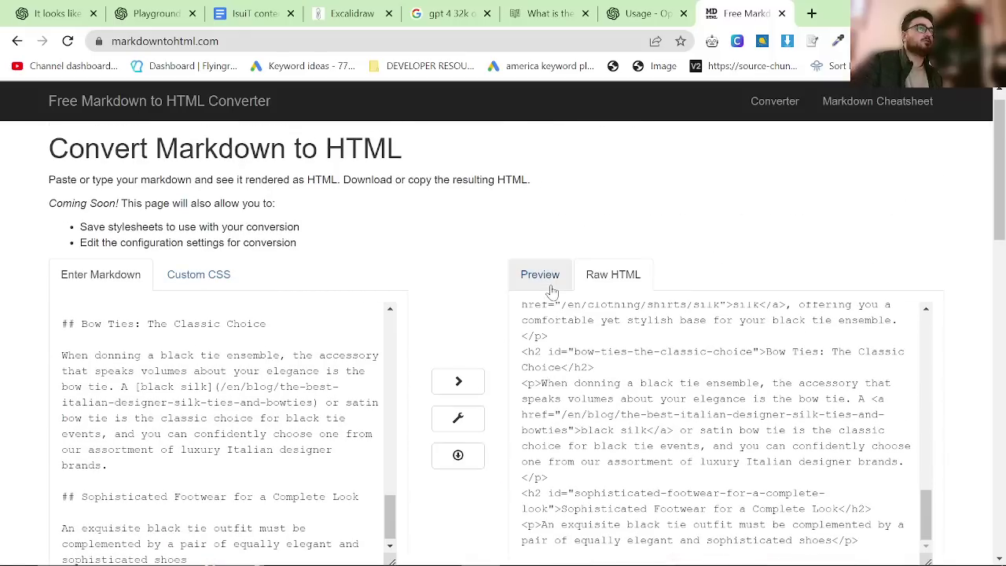
pyautogui.click(551, 285)
pyautogui.scroll(-10, 621, 423)
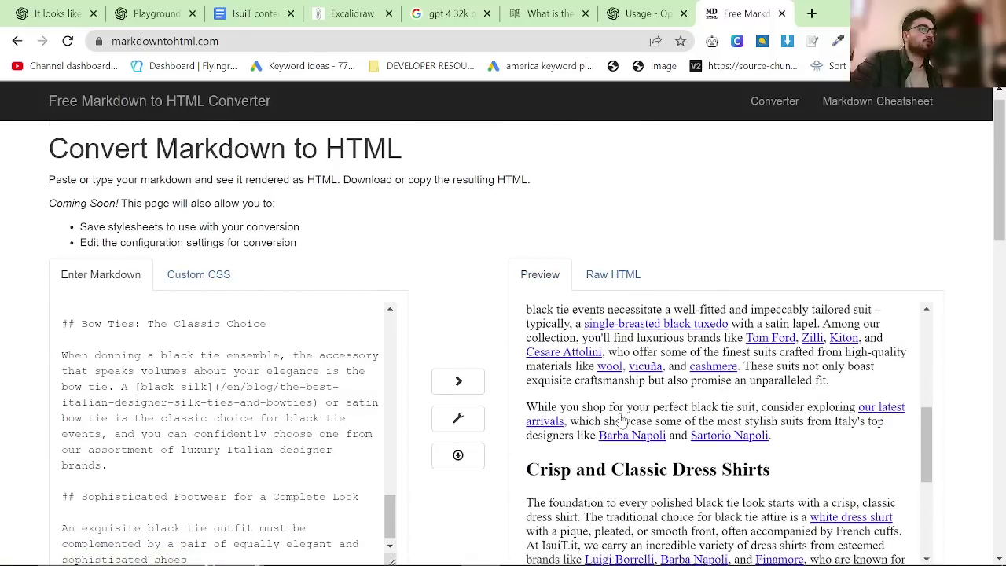
pyautogui.scroll(-5, 621, 422)
pyautogui.click(160, 11)
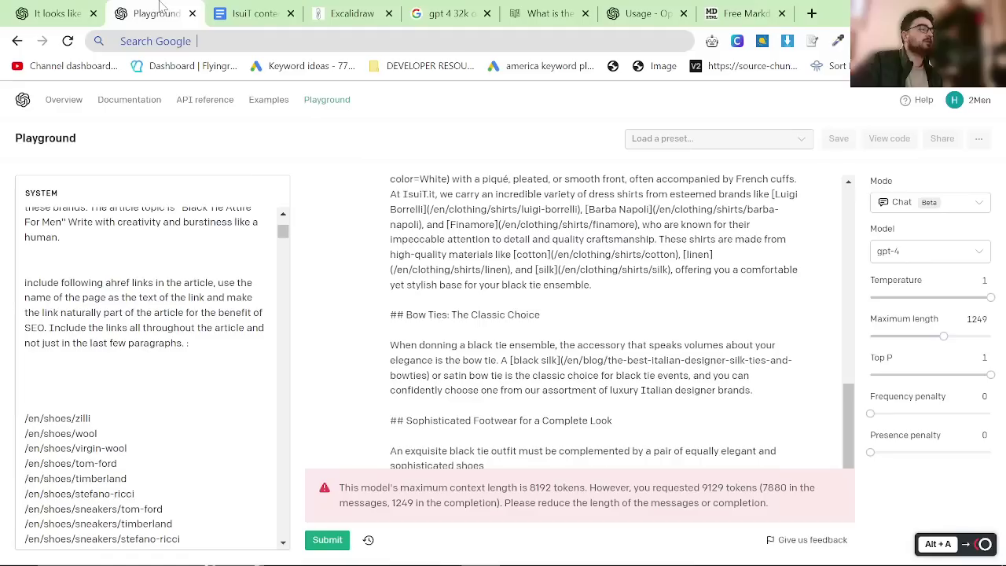
# Go to your own YouTube channel in a new tab and pause the channel trailer.
pyautogui.click(812, 14)
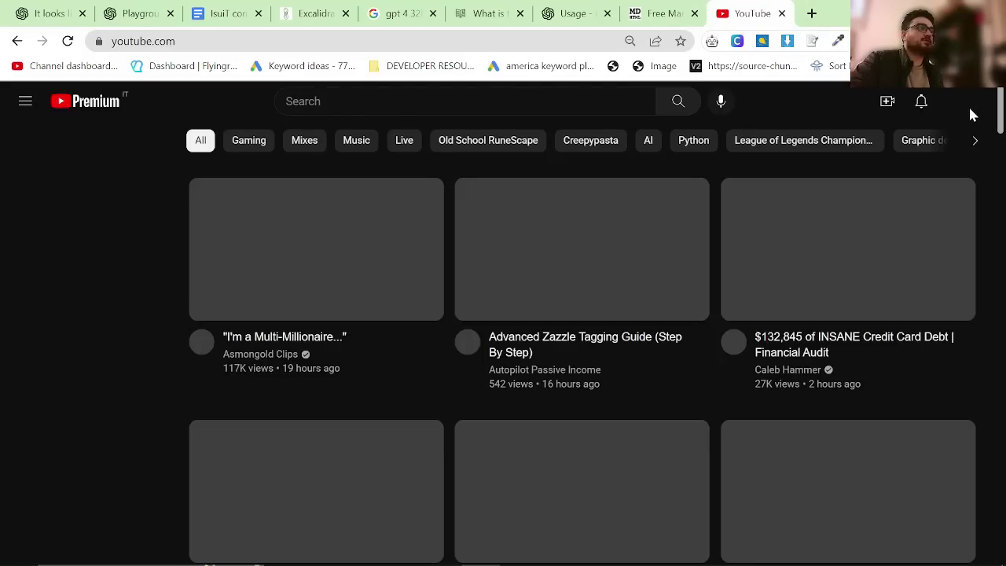
pyautogui.click(969, 114)
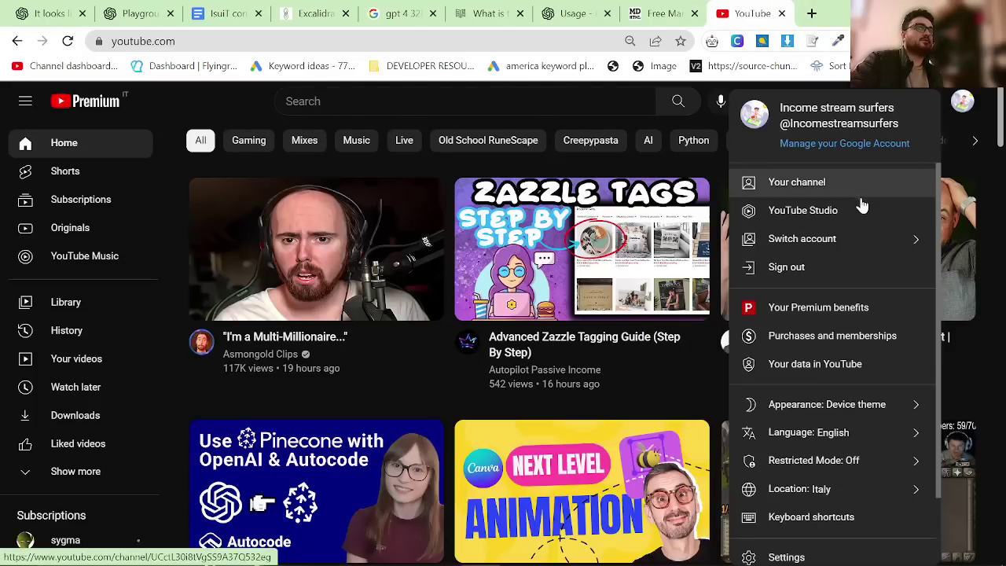
pyautogui.click(849, 187)
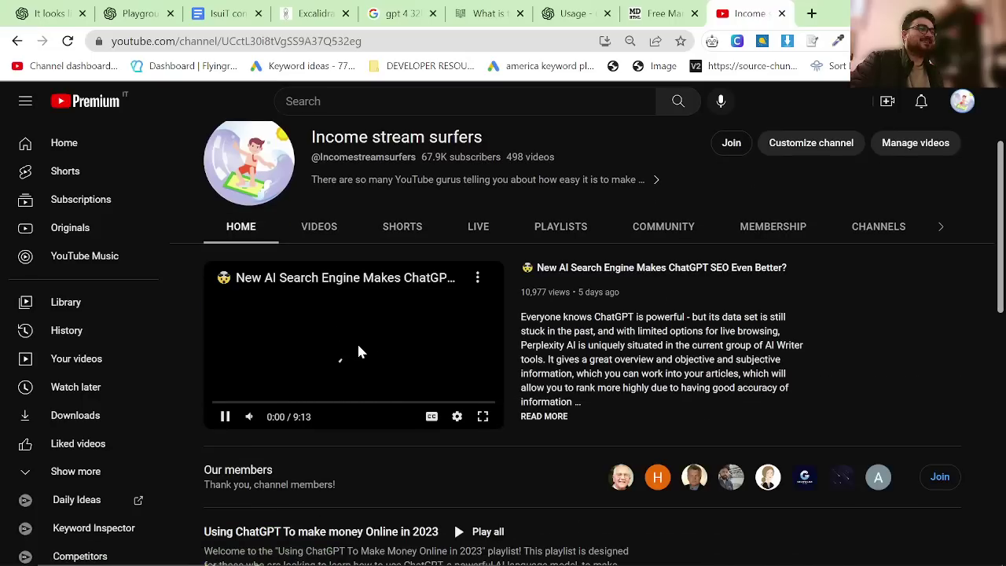
pyautogui.click(358, 352)
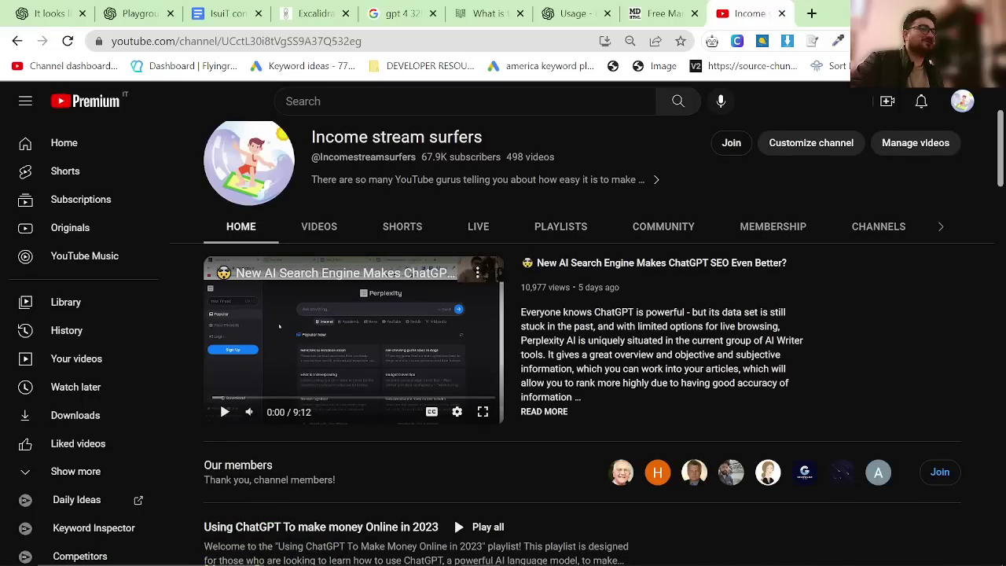
pyautogui.scroll(-4, 550, 350)
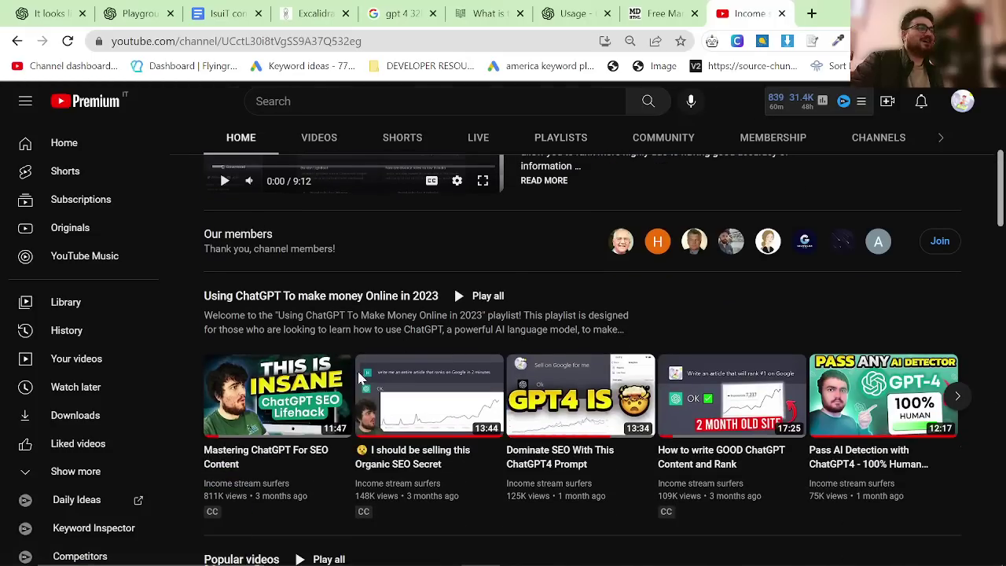
pyautogui.scroll(5, 454, 284)
# Browse the channel's full Videos list.
pyautogui.click(321, 385)
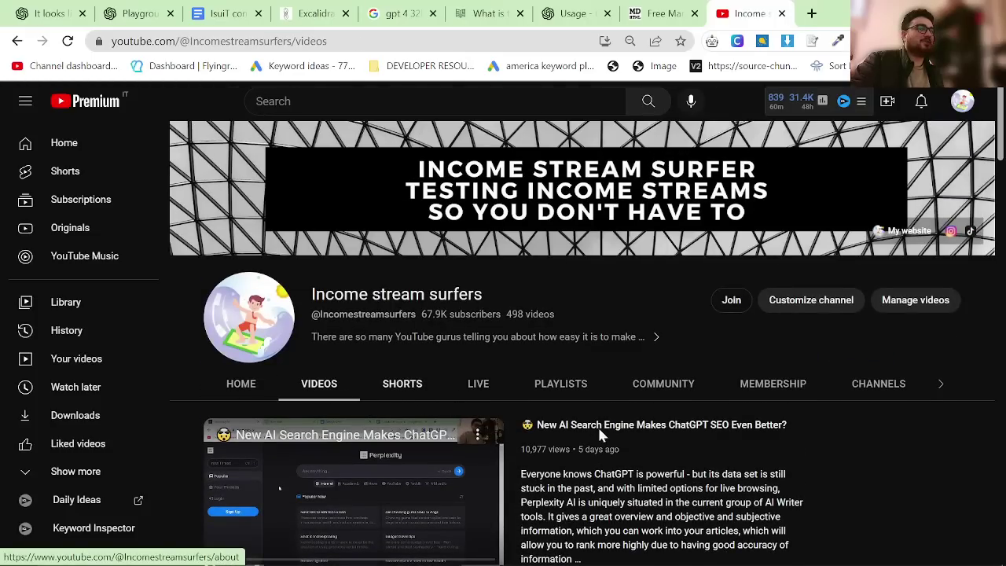
pyautogui.scroll(-3, 571, 425)
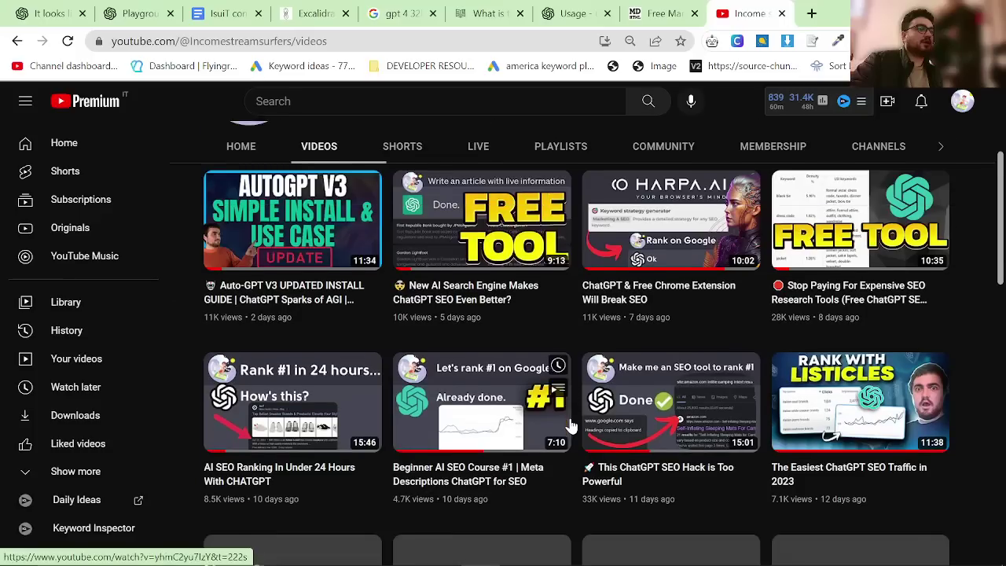
pyautogui.scroll(-3, 571, 425)
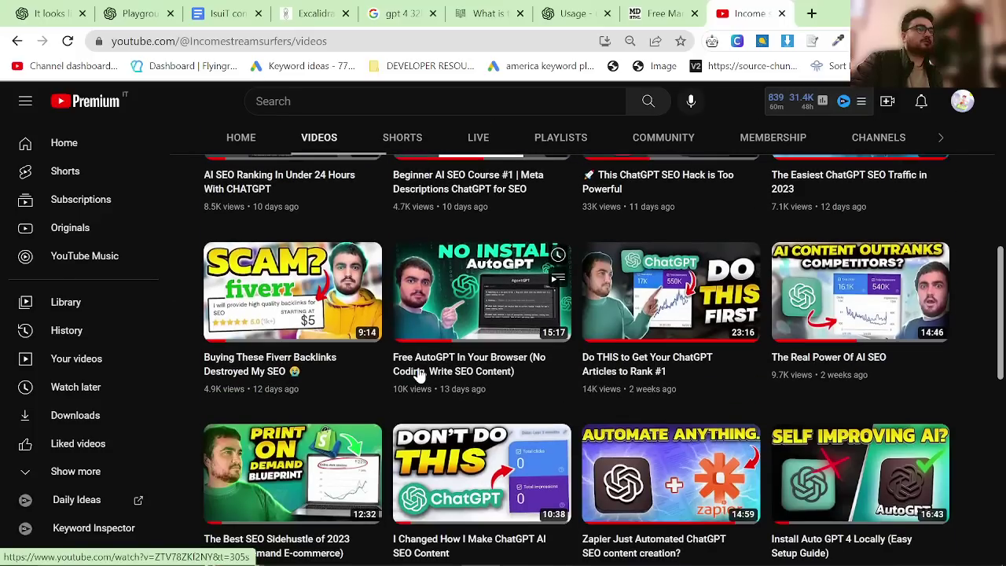
pyautogui.scroll(1, 480, 362)
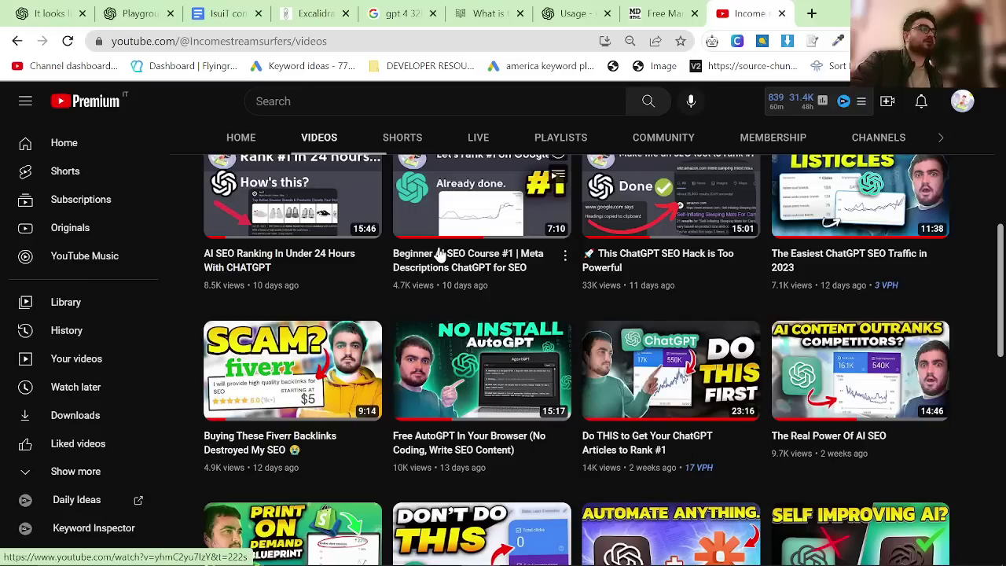
pyautogui.scroll(3, 483, 287)
pyautogui.scroll(-1, 541, 367)
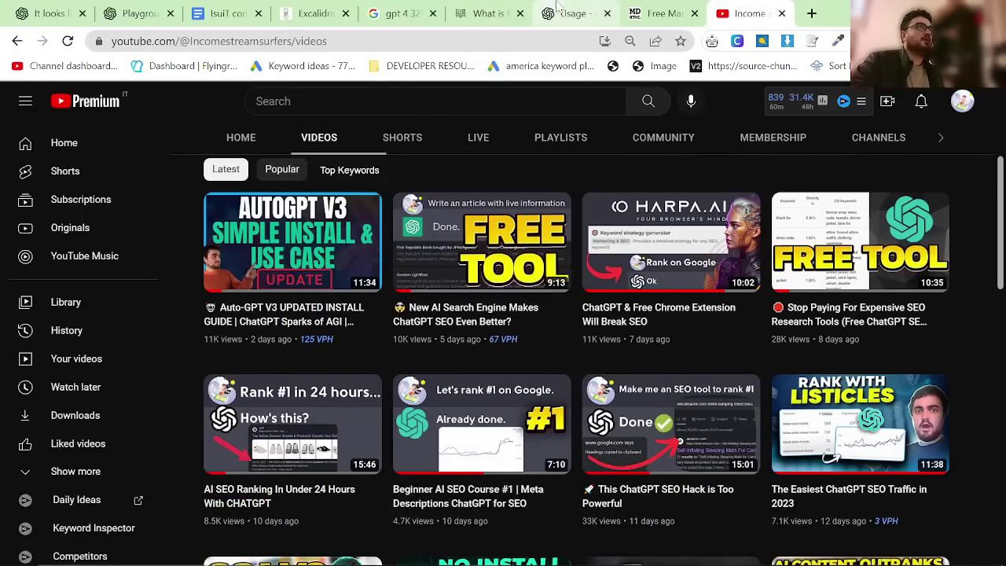
# Switch via the Playground to the 'GPT-4-32k is rolling out' community thread and read it.
pyautogui.click(139, 7)
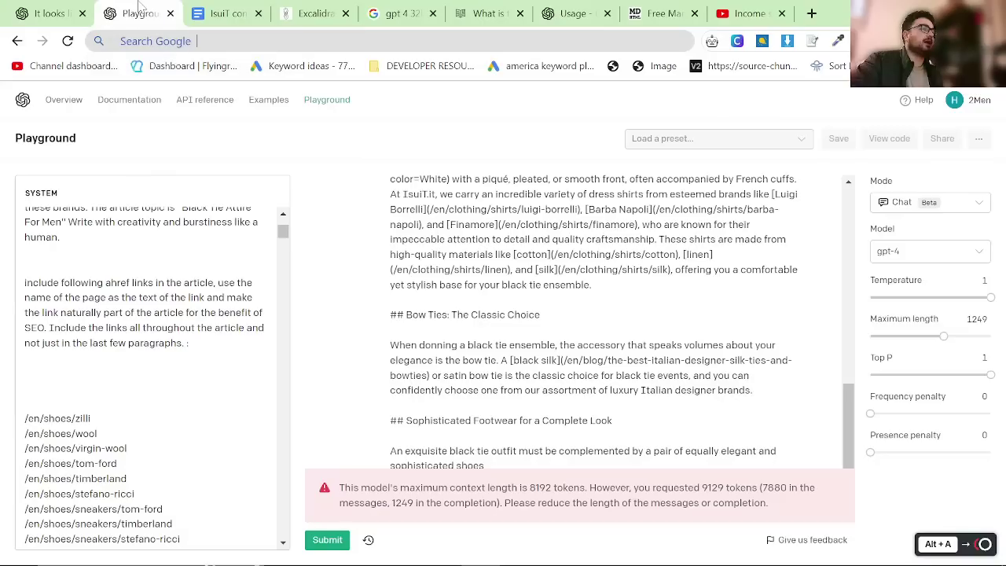
pyautogui.click(47, 13)
pyautogui.scroll(-4, 314, 327)
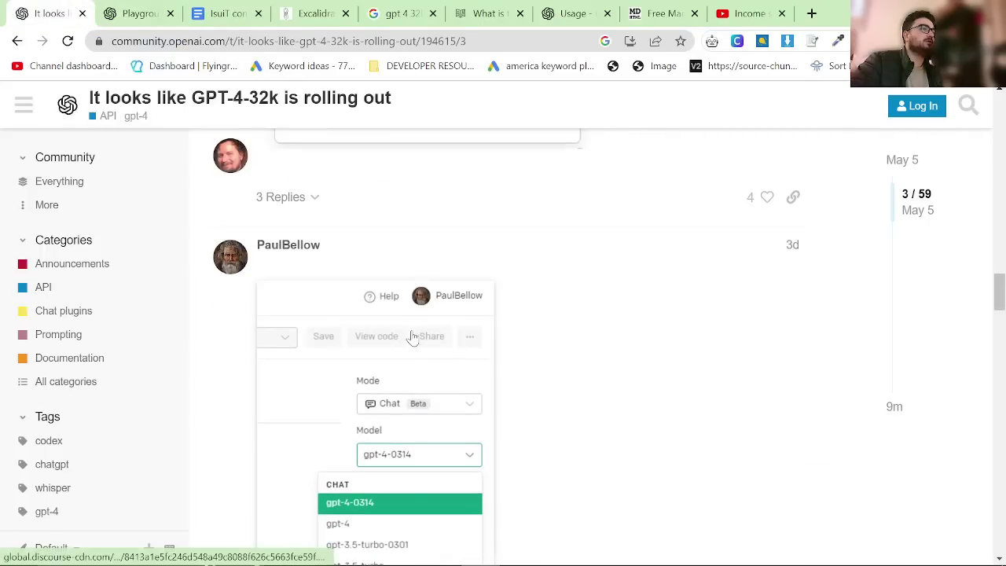
pyautogui.scroll(-8, 411, 337)
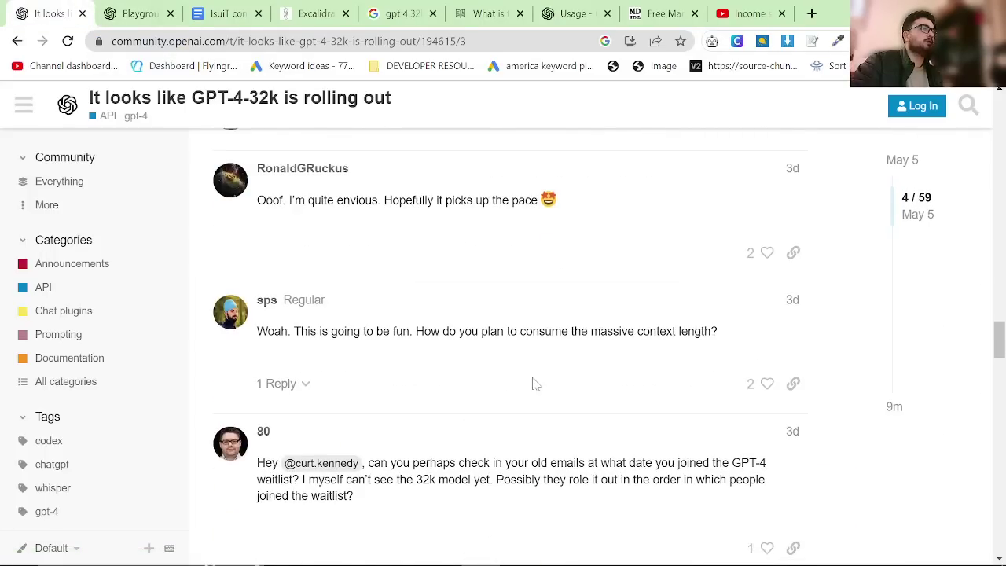